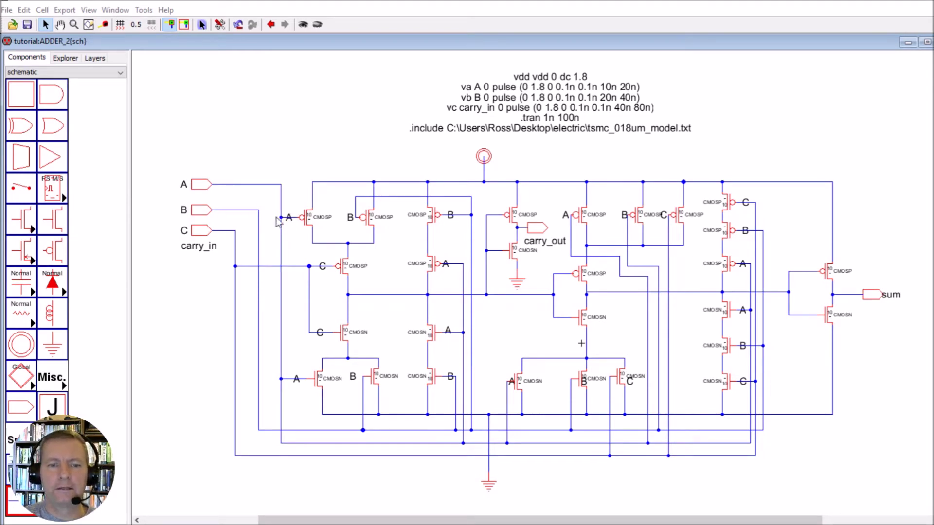
# Step: Examine the Alternative CMOS Full Adder reference in Snipping Tool and the SPICE stimulus text on the ADDER_2 schematic
pyautogui.click(62, 66)
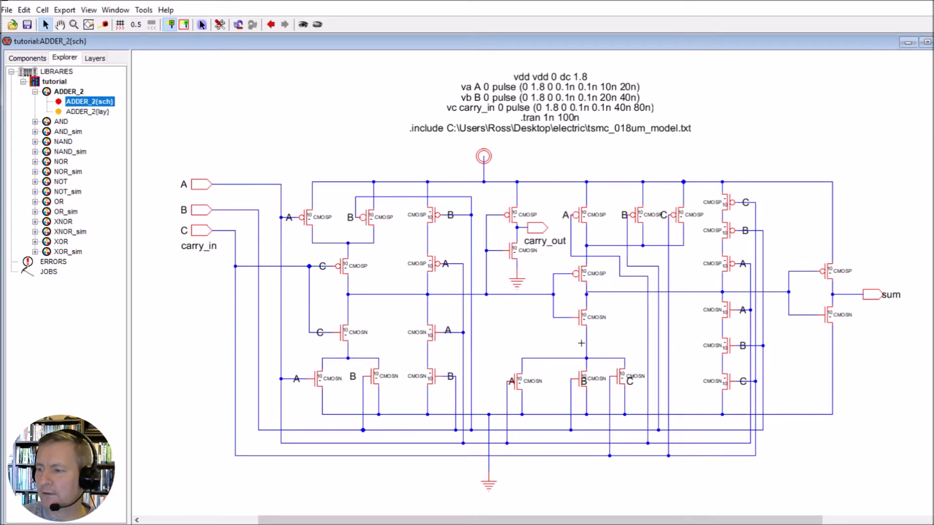
pyautogui.hotkey('alt', 'Tab')
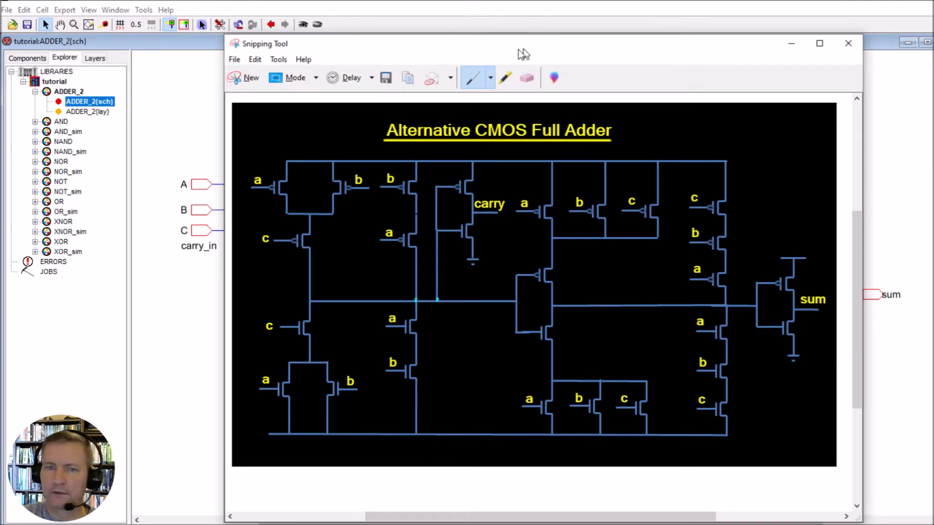
pyautogui.moveTo(523, 54); pyautogui.dragTo(459, 64)
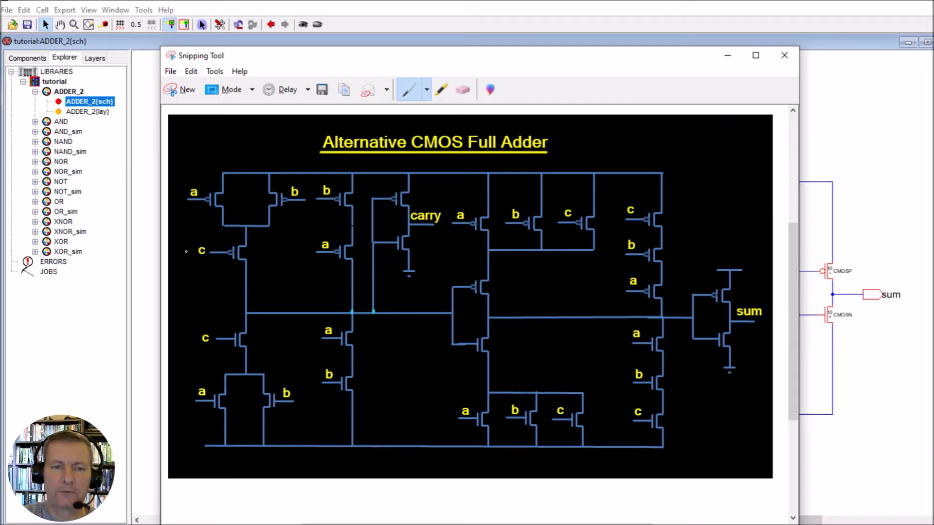
pyautogui.click(728, 61)
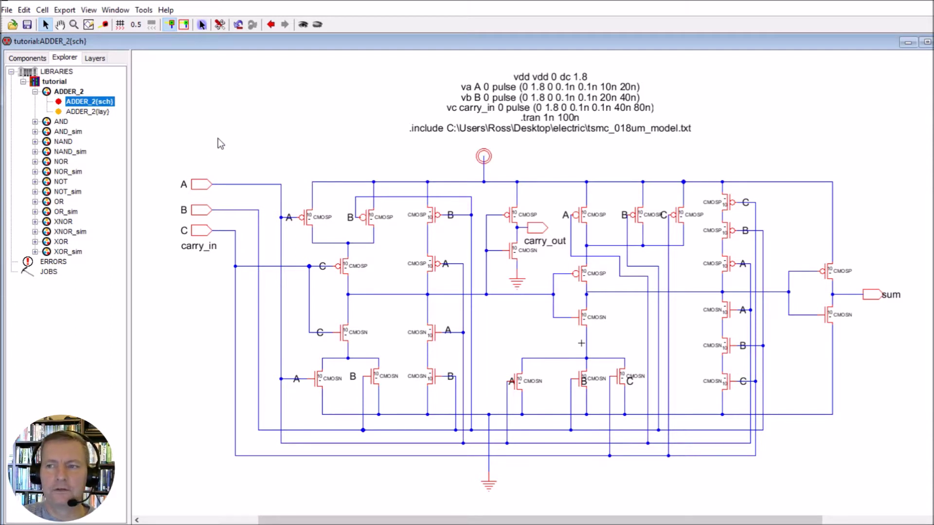
pyautogui.click(477, 122)
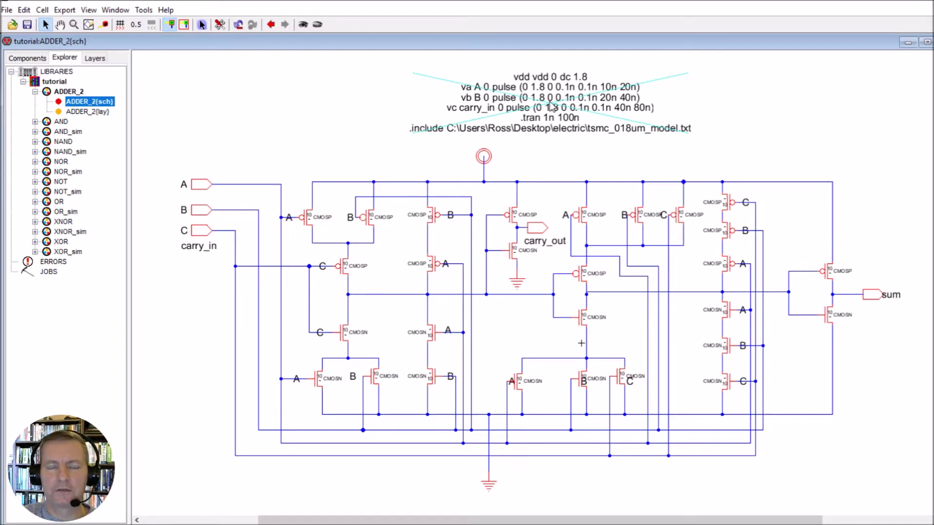
pyautogui.click(398, 128)
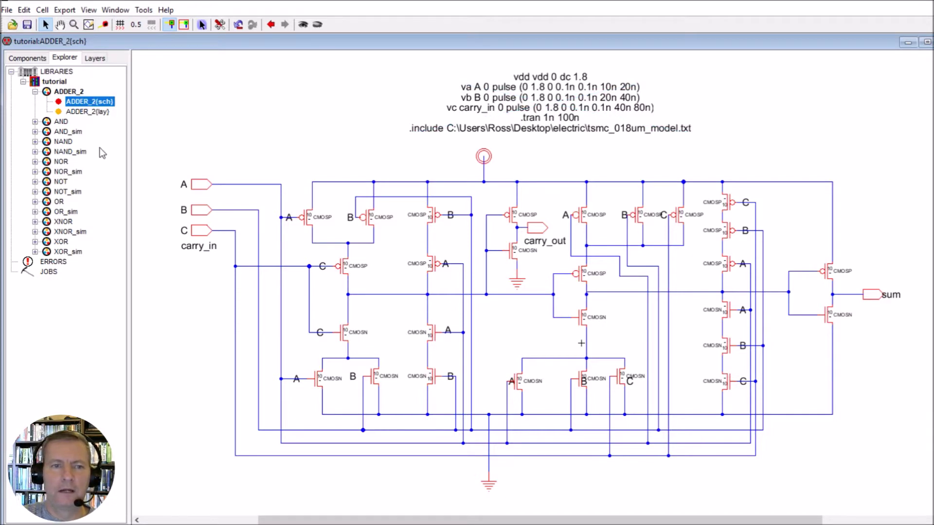
# Step: Try placing a Spice Code text object in the empty area beside the existing stimulus text and view its text properties
pyautogui.click(29, 58)
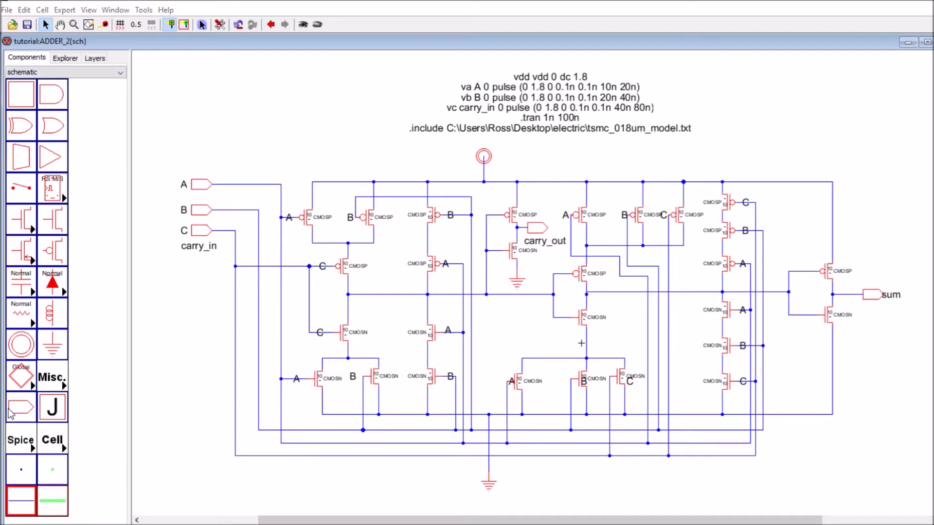
pyautogui.click(63, 387)
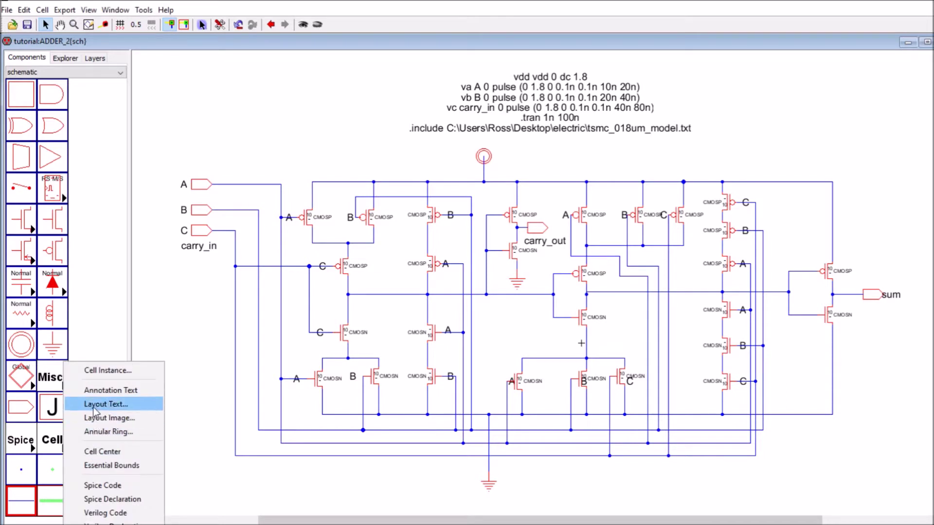
pyautogui.click(111, 490)
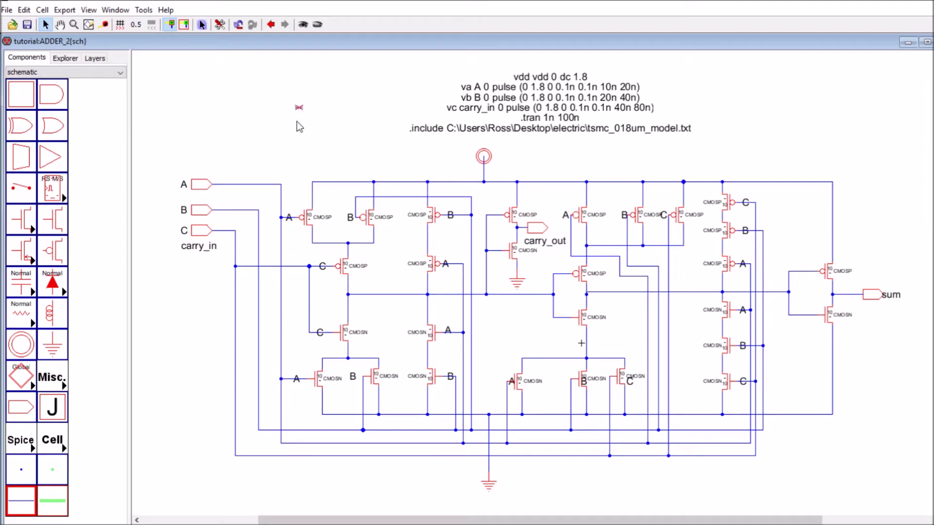
pyautogui.click(301, 111)
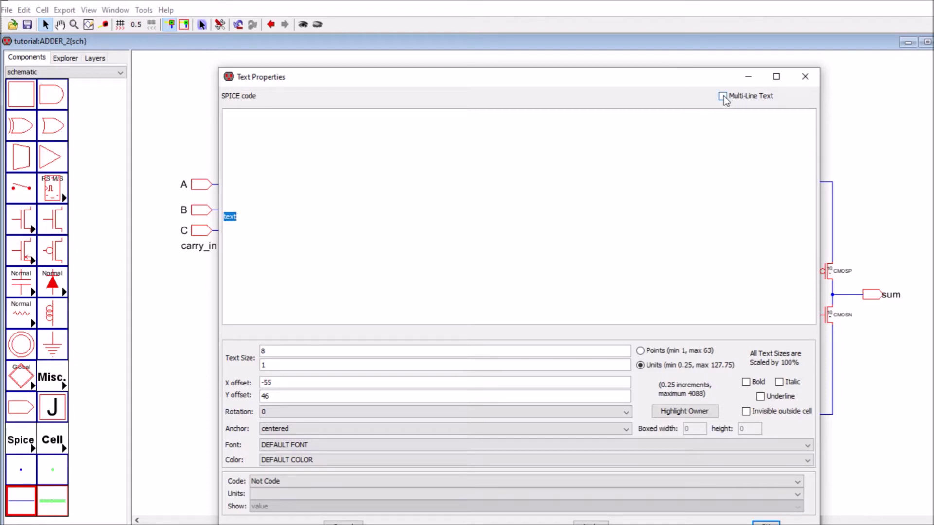
pyautogui.click(805, 78)
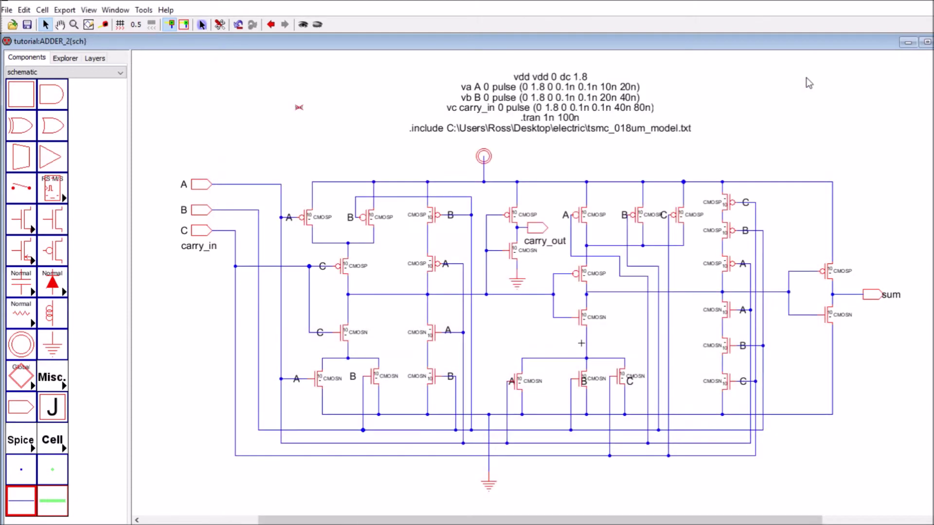
pyautogui.click(298, 110)
pyautogui.click(663, 79)
pyautogui.click(527, 164)
pyautogui.click(530, 130)
pyautogui.click(312, 100)
# Step: Write the Spice deck for the ADDER_2 schematic and run its simulation in LTspice
pyautogui.click(140, 10)
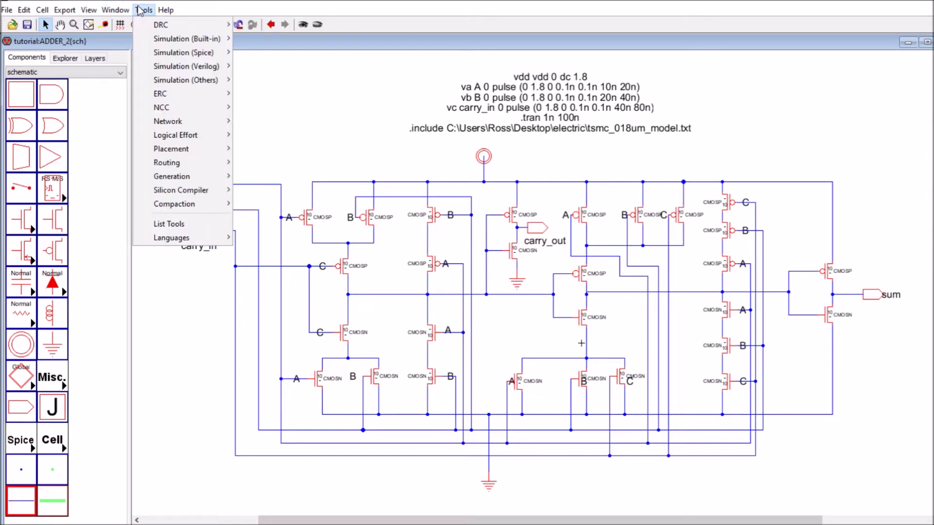
pyautogui.moveTo(162, 53)
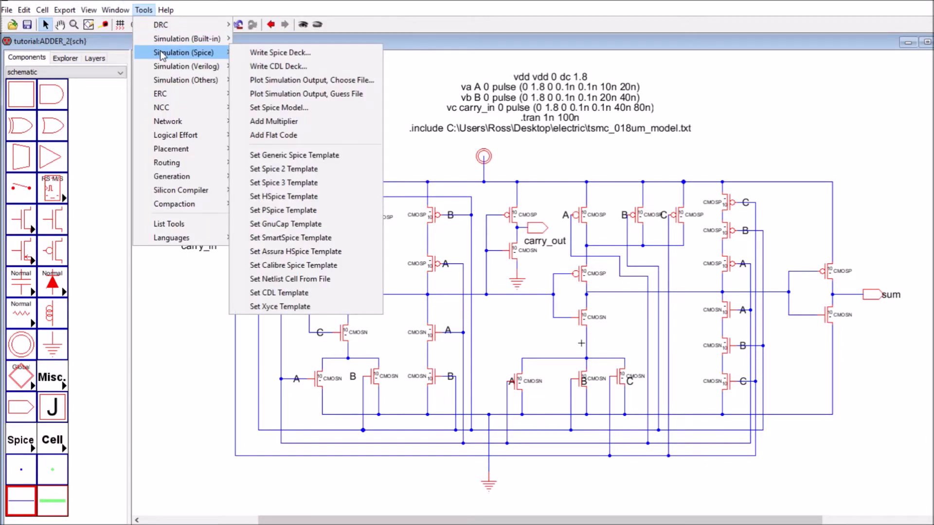
pyautogui.click(282, 52)
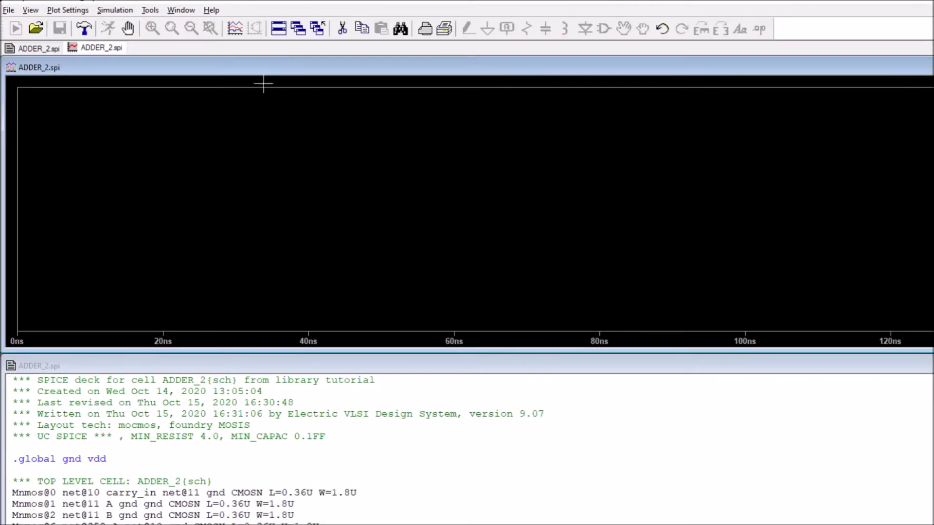
# Step: Plot the waveforms V(a), V(b), V(carry_in), V(carry_out) and V(sum) together
pyautogui.click(235, 29)
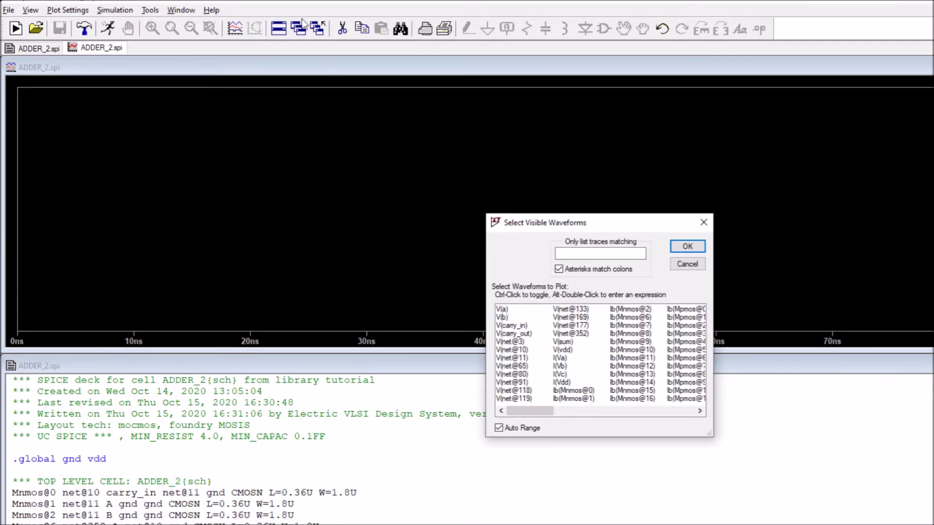
pyautogui.click(500, 317)
pyautogui.click(501, 309)
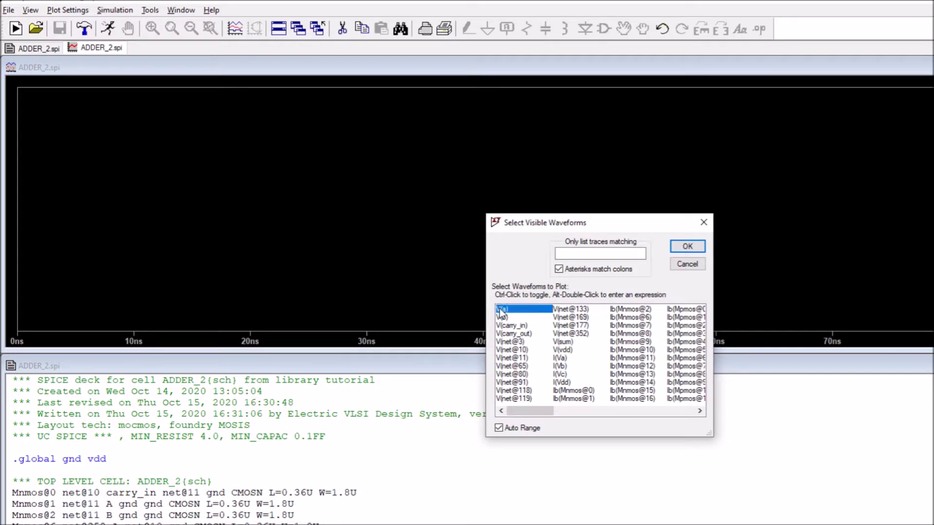
pyautogui.keyDown('ctrl'); pyautogui.click(501, 318); pyautogui.keyUp('ctrl')
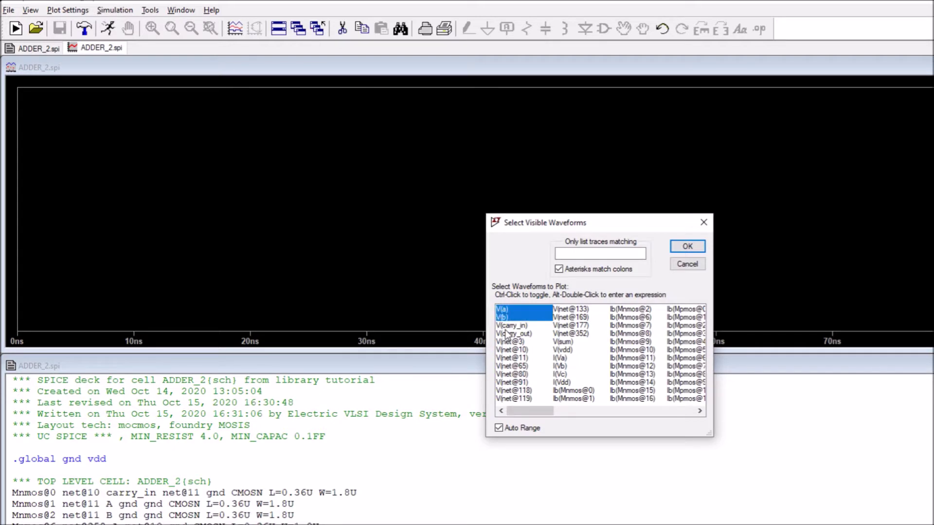
pyautogui.keyDown('ctrl'); pyautogui.click(505, 326); pyautogui.keyUp('ctrl')
pyautogui.keyDown('ctrl'); pyautogui.click(506, 334); pyautogui.keyUp('ctrl')
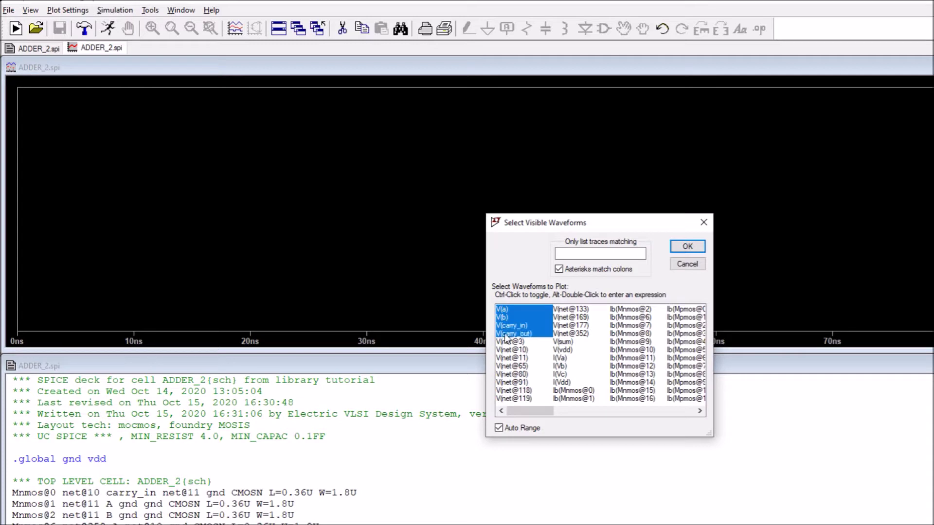
pyautogui.keyDown('ctrl'); pyautogui.click(563, 342); pyautogui.keyUp('ctrl')
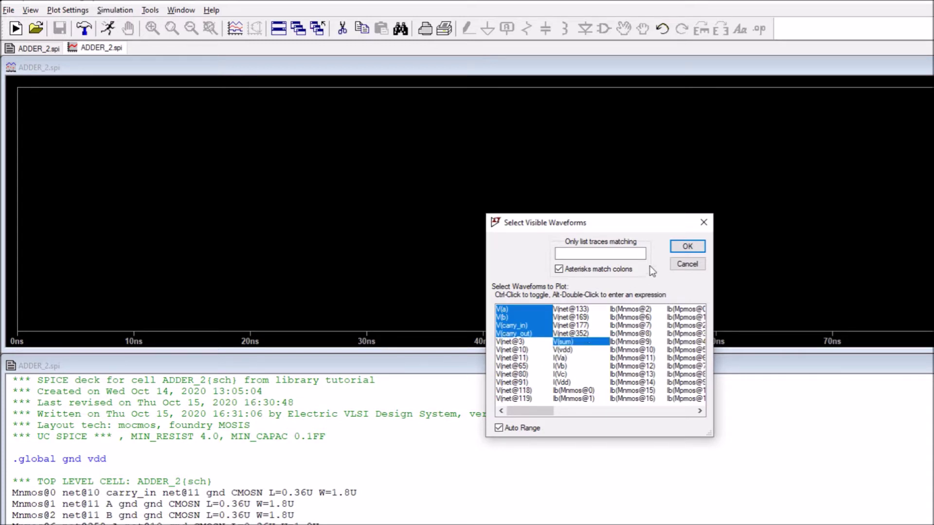
pyautogui.click(686, 248)
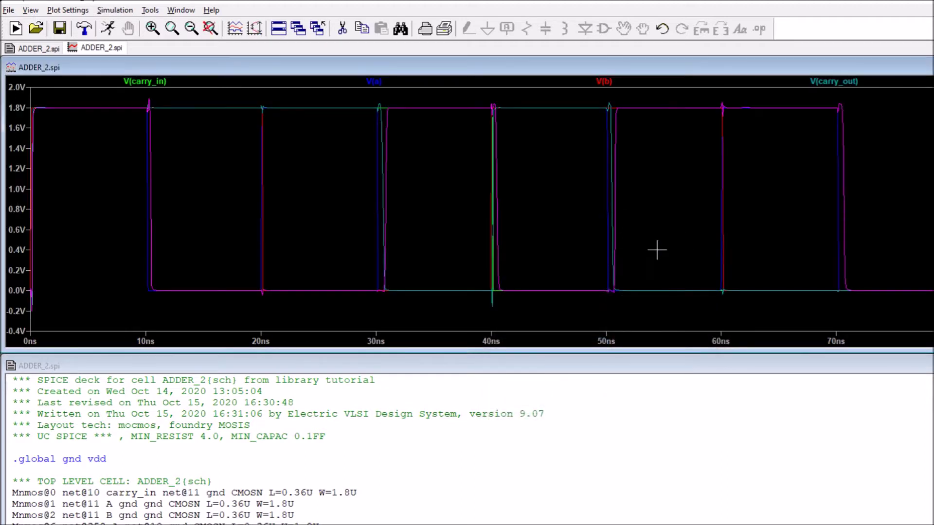
# Step: Add four empty plot panes above the combined waveform plot
pyautogui.rightClick(430, 193)
pyautogui.click(463, 276)
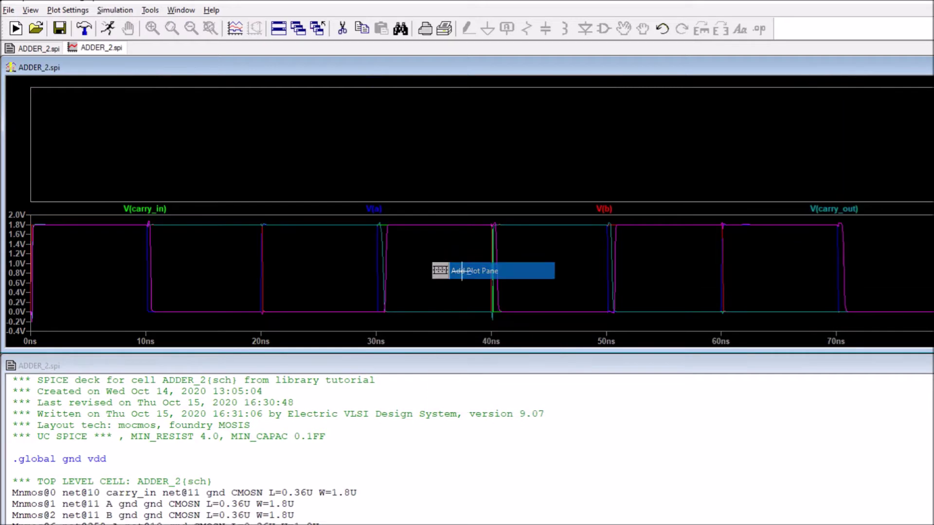
pyautogui.rightClick(456, 245)
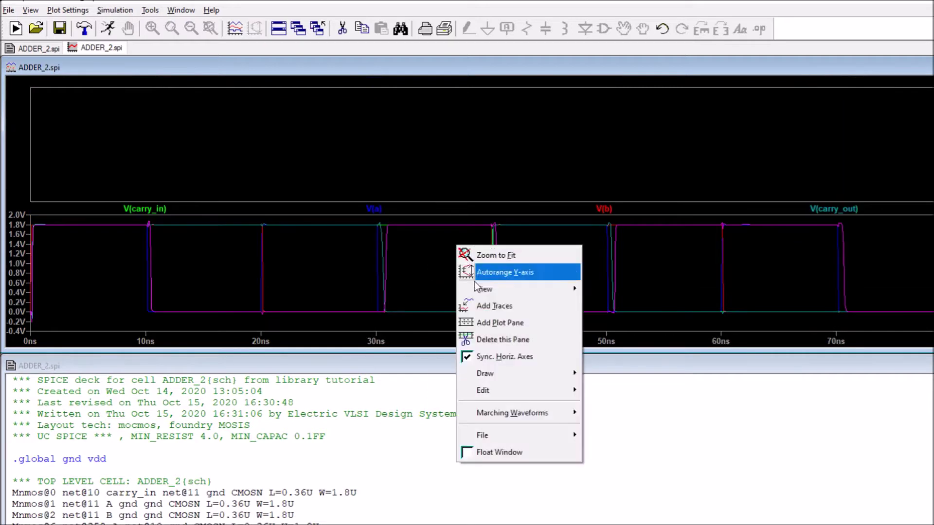
pyautogui.click(485, 322)
pyautogui.rightClick(480, 234)
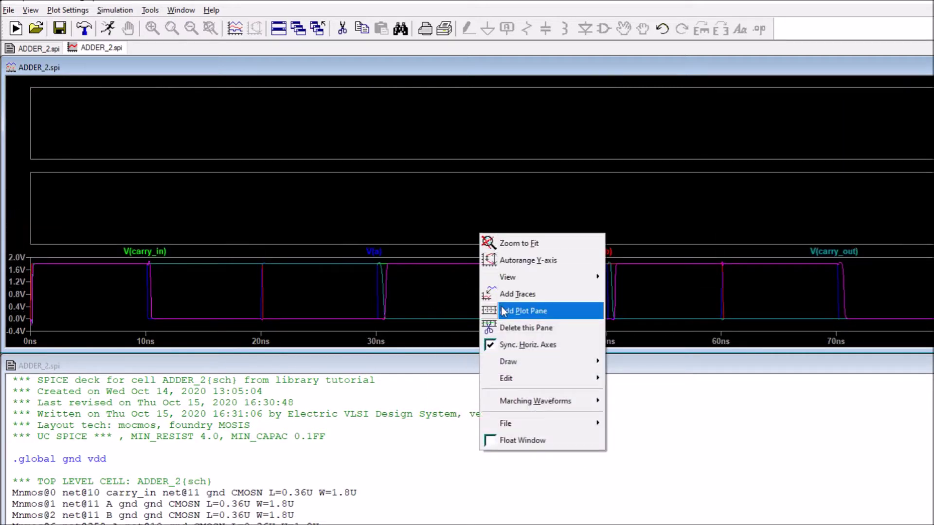
pyautogui.click(503, 311)
pyautogui.rightClick(484, 246)
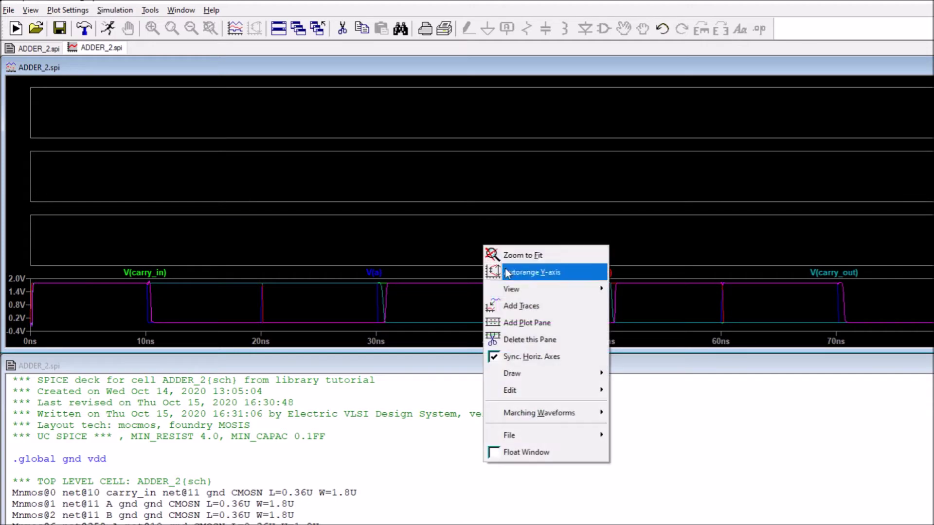
pyautogui.click(506, 318)
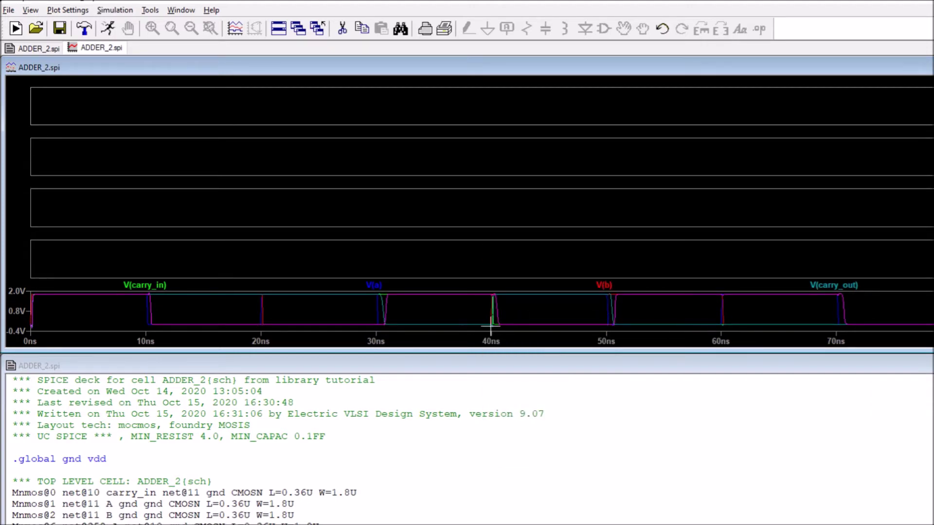
# Step: Move V(carry_in), V(b), V(a) and V(carry_out) into separate panes from top to bottom, leaving V(sum) in the lowest pane
pyautogui.moveTo(165, 286); pyautogui.dragTo(174, 110)
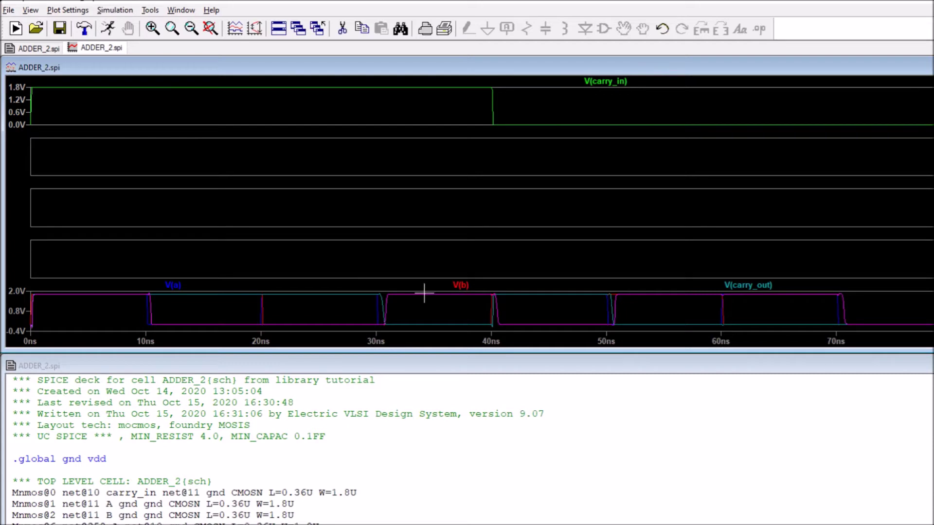
pyautogui.moveTo(468, 288); pyautogui.dragTo(454, 160)
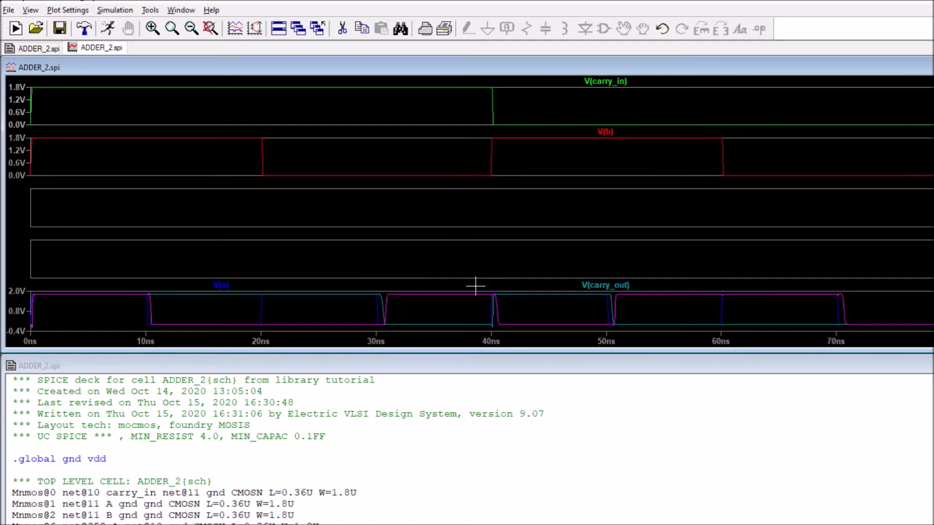
pyautogui.moveTo(235, 288); pyautogui.dragTo(224, 212)
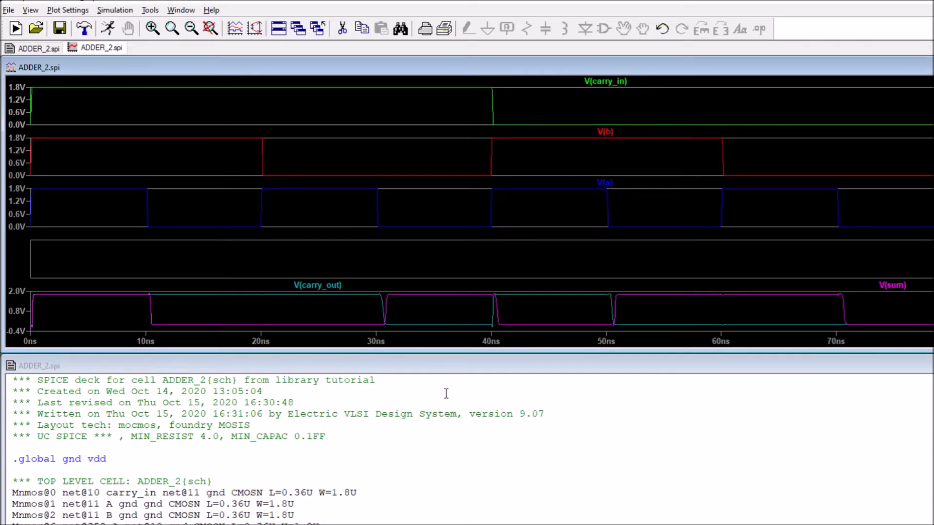
pyautogui.moveTo(339, 292); pyautogui.dragTo(329, 269)
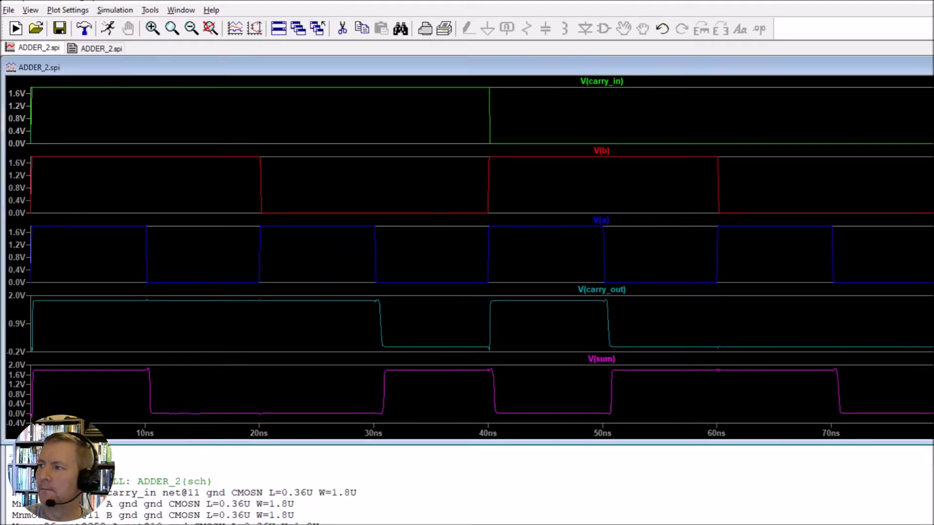
# Step: Close the waveform plot and switch back to Electric with the ADDER_2 schematic
pyautogui.hotkey('ctrl', 'w')
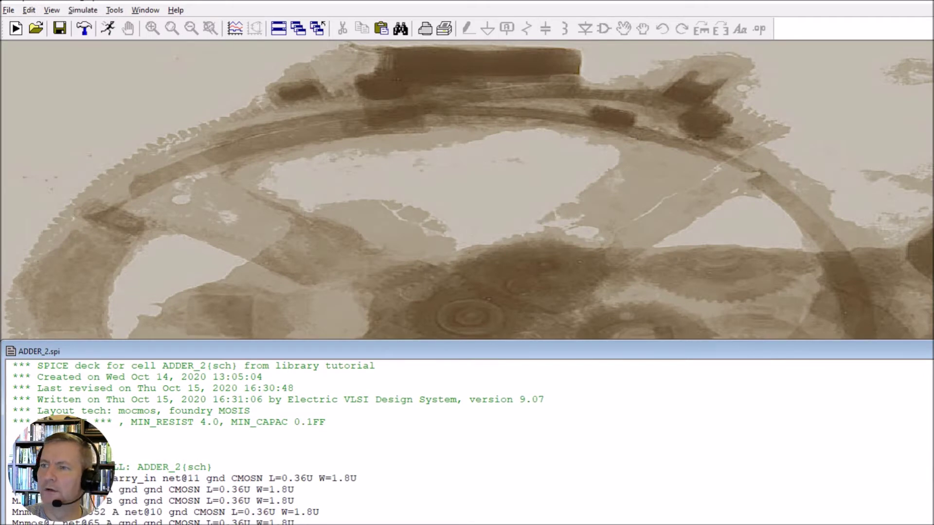
pyautogui.hotkey('alt', 'Tab')
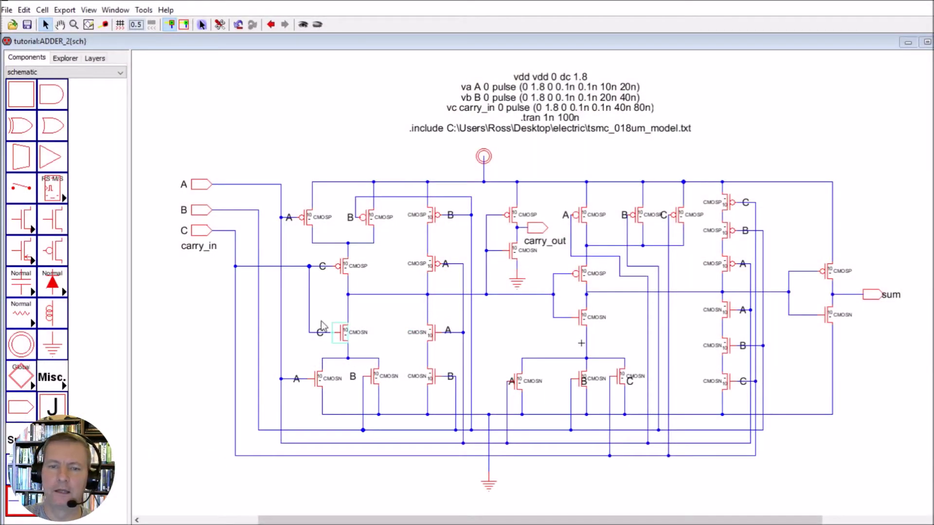
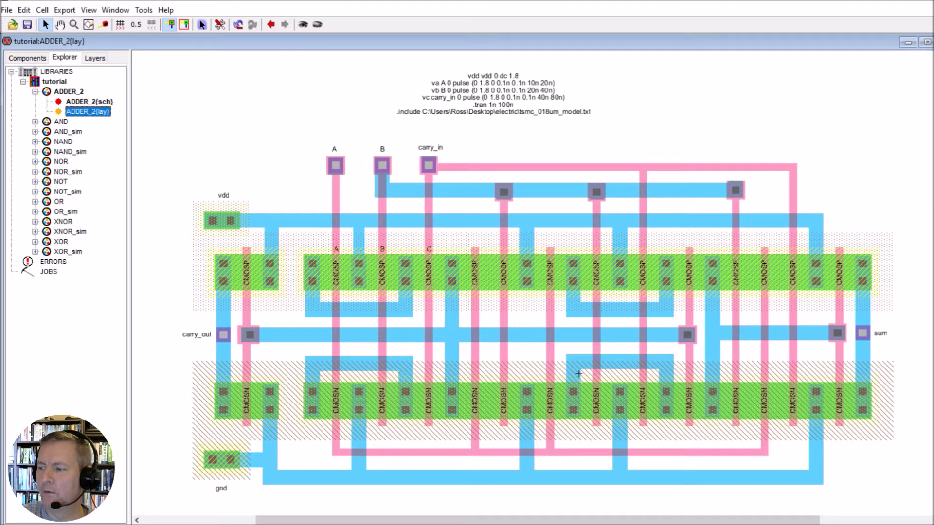
# Step: Switch to the full adder diagram in Snipping Tool and mark the supply connections of the first parallel a and b PMOS transistors with the red pen
pyautogui.hotkey('alt', 'Tab')
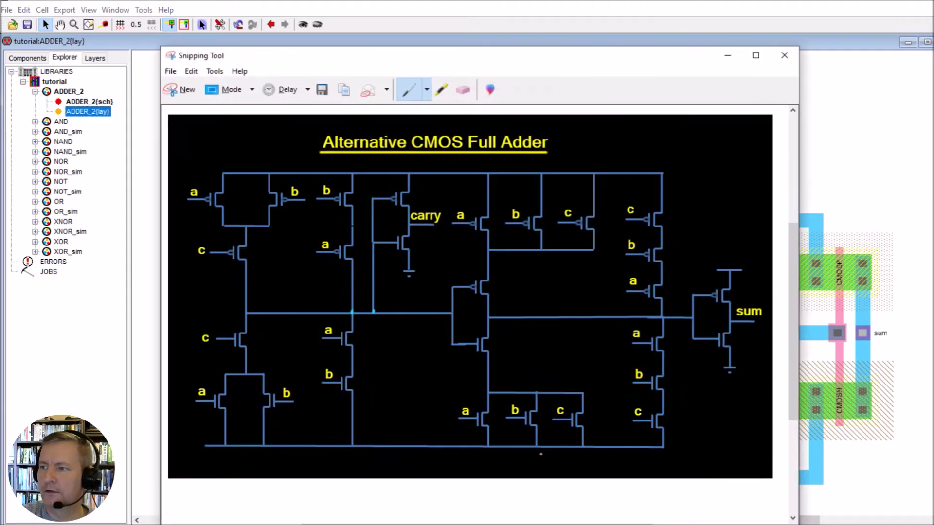
pyautogui.moveTo(441, 58); pyautogui.dragTo(559, 58)
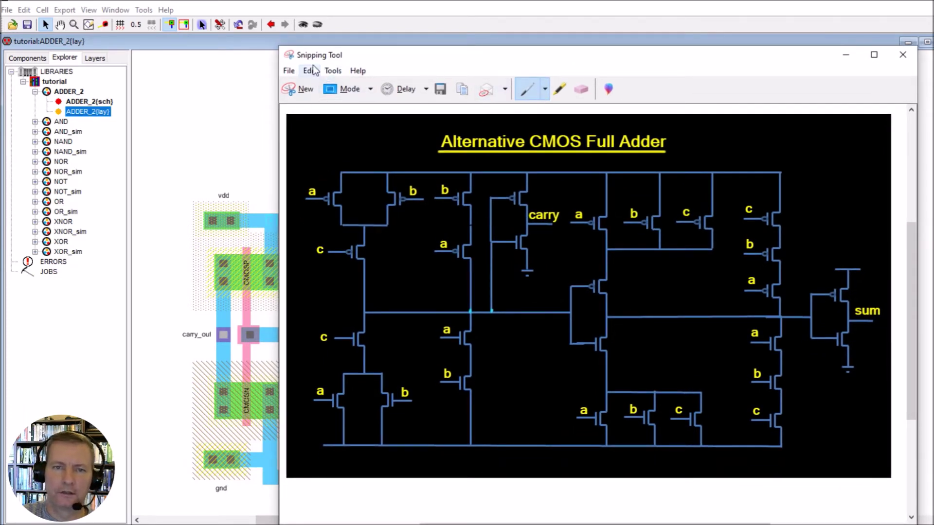
pyautogui.click(545, 89)
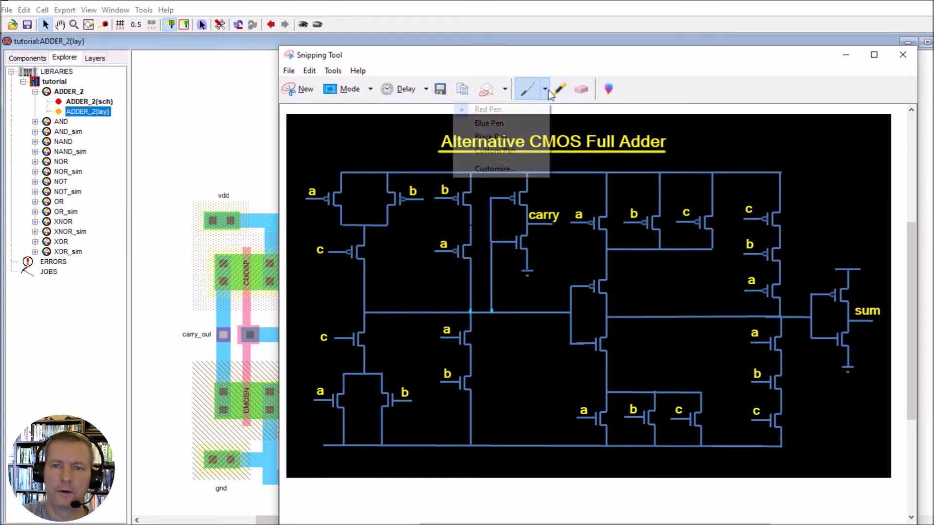
pyautogui.click(486, 110)
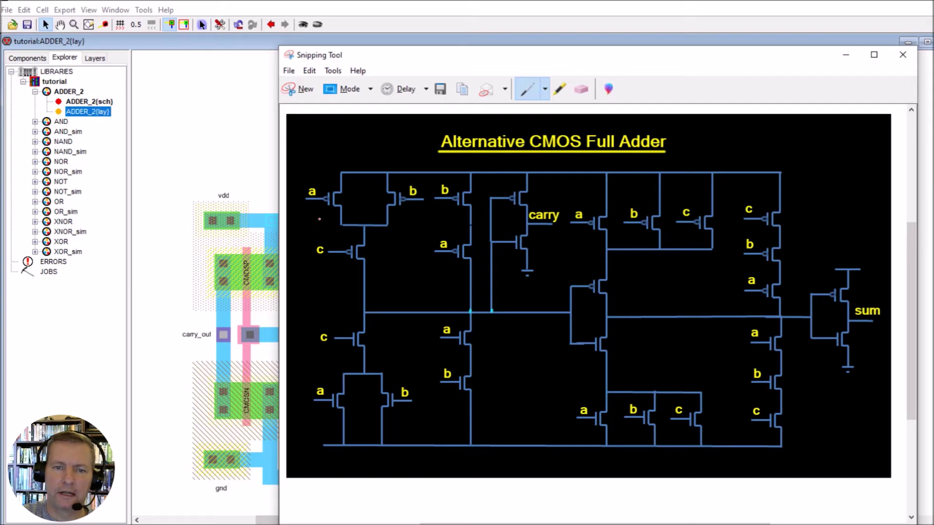
pyautogui.moveTo(336, 184); pyautogui.dragTo(346, 180)
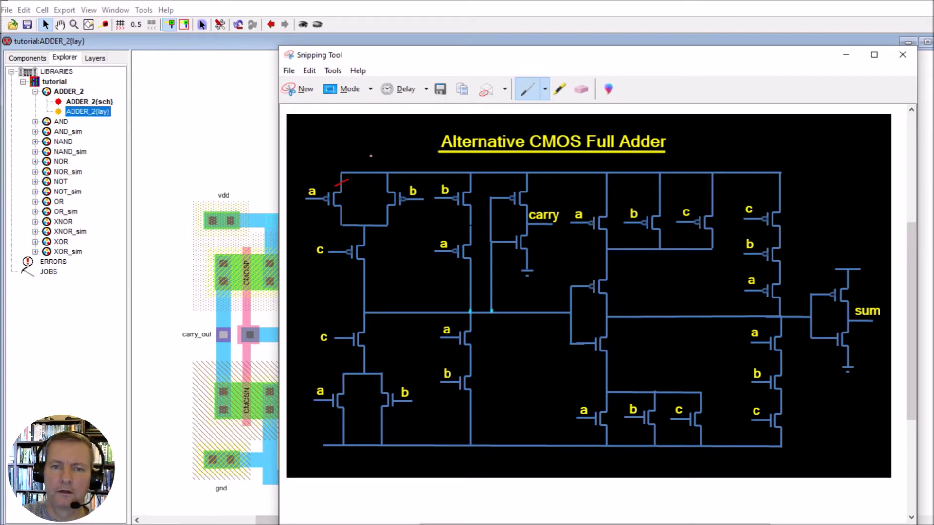
pyautogui.moveTo(366, 179)
pyautogui.mouseDown()
pyautogui.moveTo(384, 170)
pyautogui.moveTo(394, 178)
pyautogui.mouseUp()
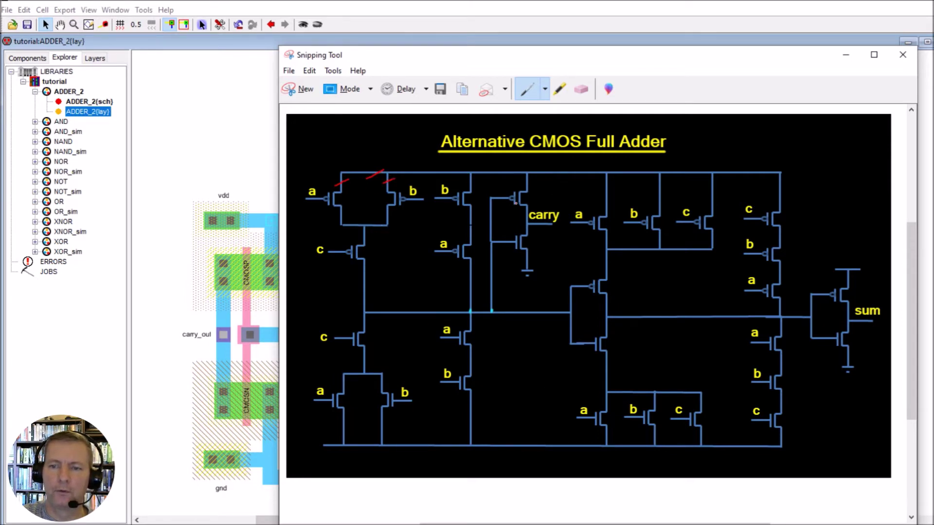
# Step: Compare the diagram's first parallel a and b PMOS pair with the matching A and B gates and vdd contact in the ADDER_2 layout
pyautogui.moveTo(391, 62); pyautogui.dragTo(744, 120)
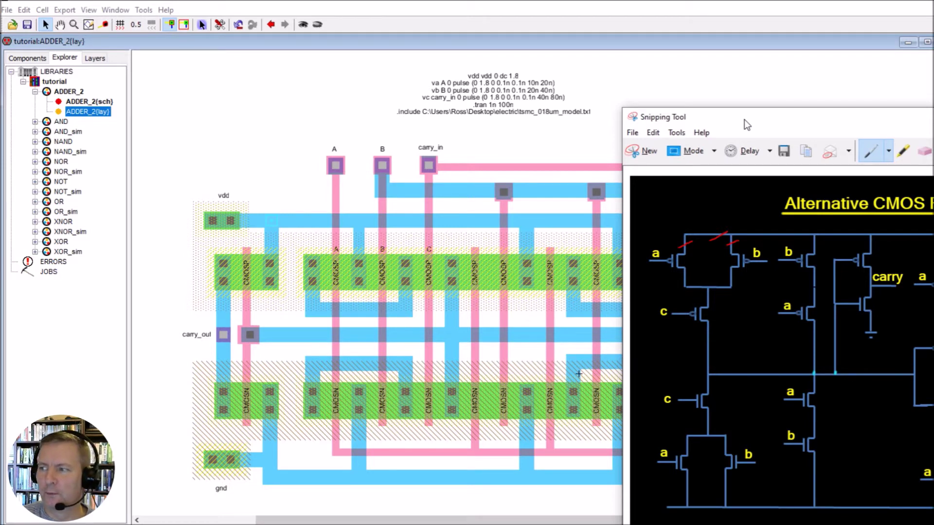
pyautogui.click(375, 282)
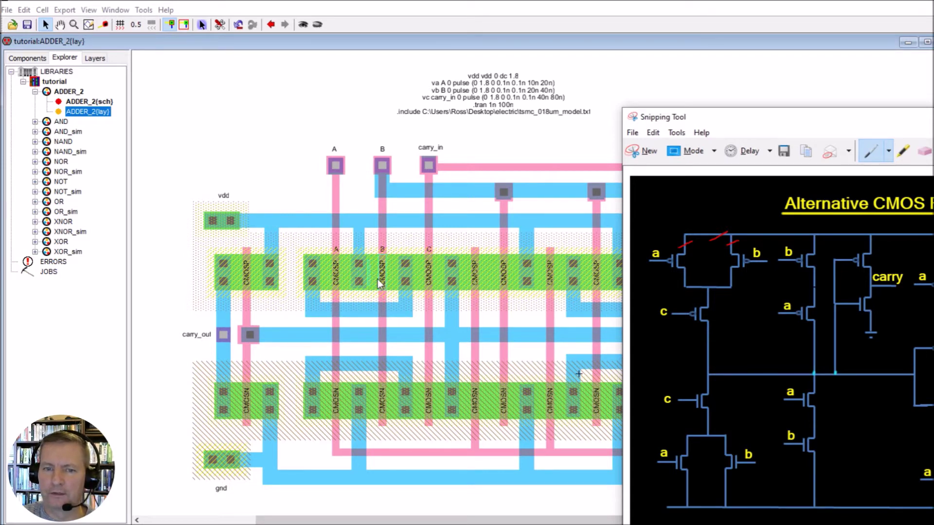
pyautogui.moveTo(777, 124); pyautogui.dragTo(678, 89)
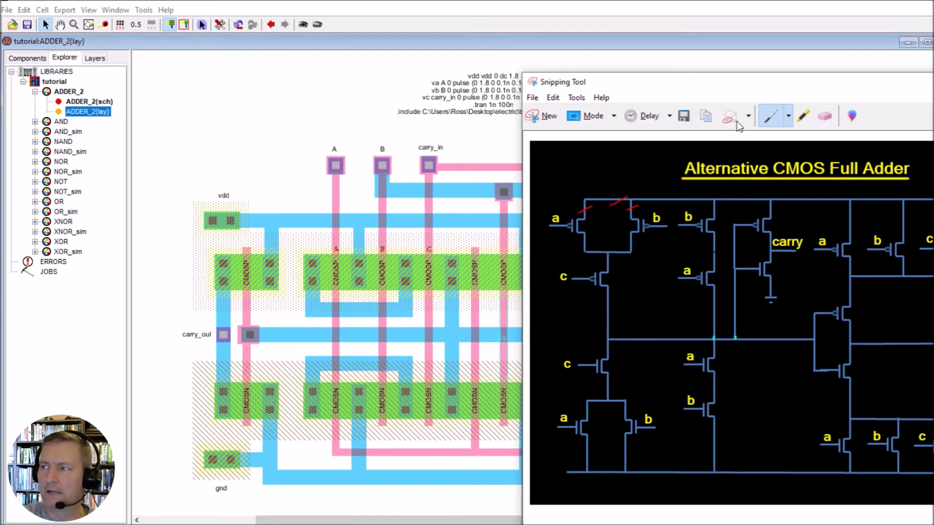
pyautogui.moveTo(722, 91); pyautogui.dragTo(377, 40)
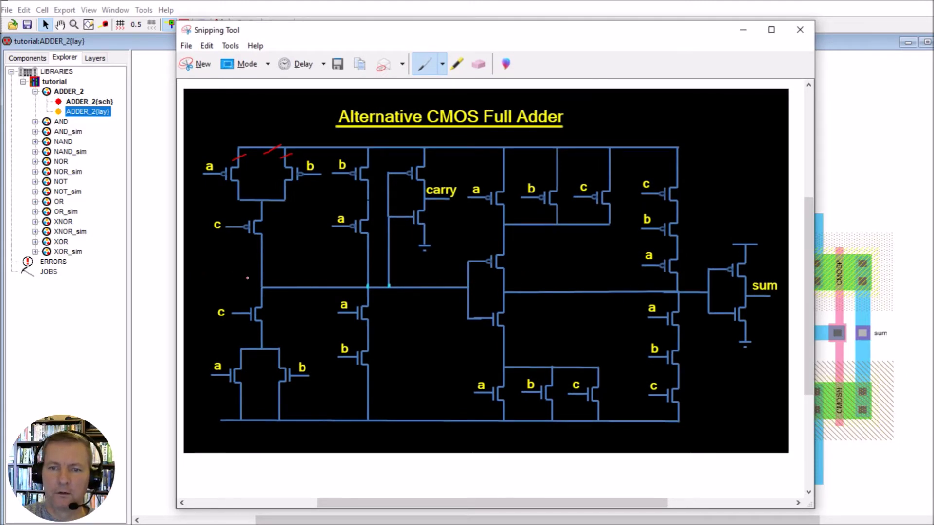
pyautogui.moveTo(518, 28); pyautogui.dragTo(933, 172)
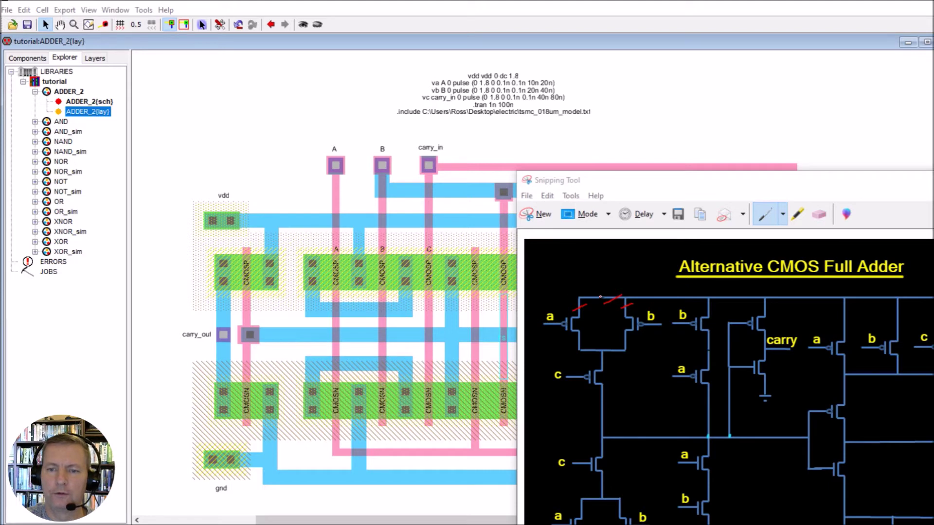
pyautogui.click(360, 266)
pyautogui.click(326, 271)
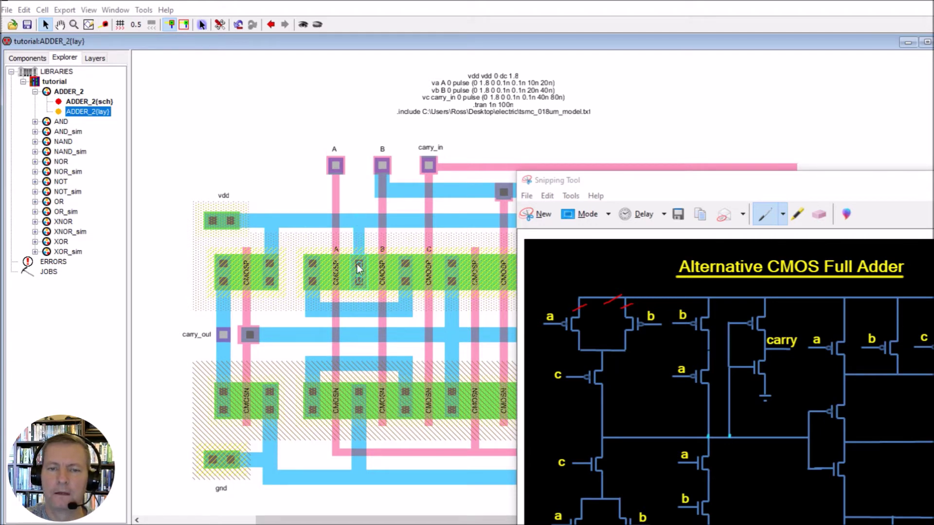
pyautogui.click(359, 235)
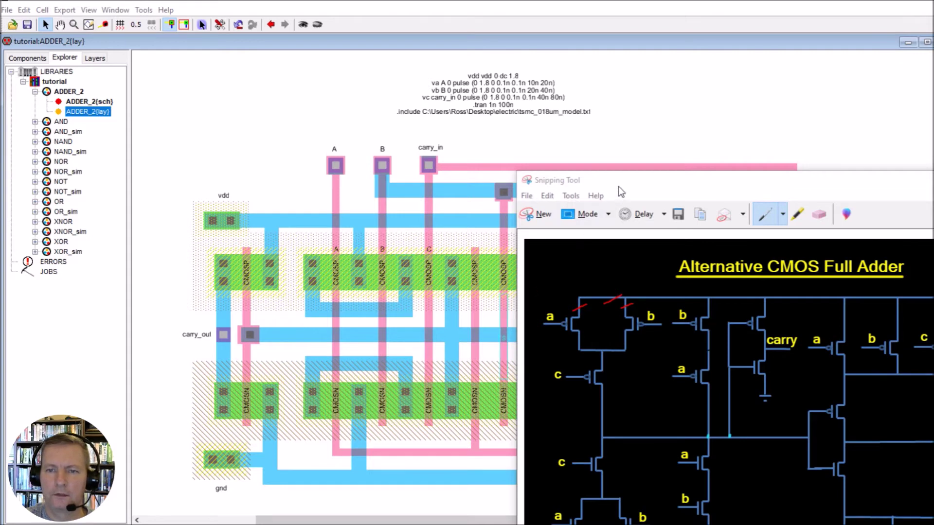
# Step: Compare the diagram's carry node and series b and a transistor branch with the central metal connection and vdd contacts in the layout
pyautogui.moveTo(618, 188); pyautogui.dragTo(735, 165)
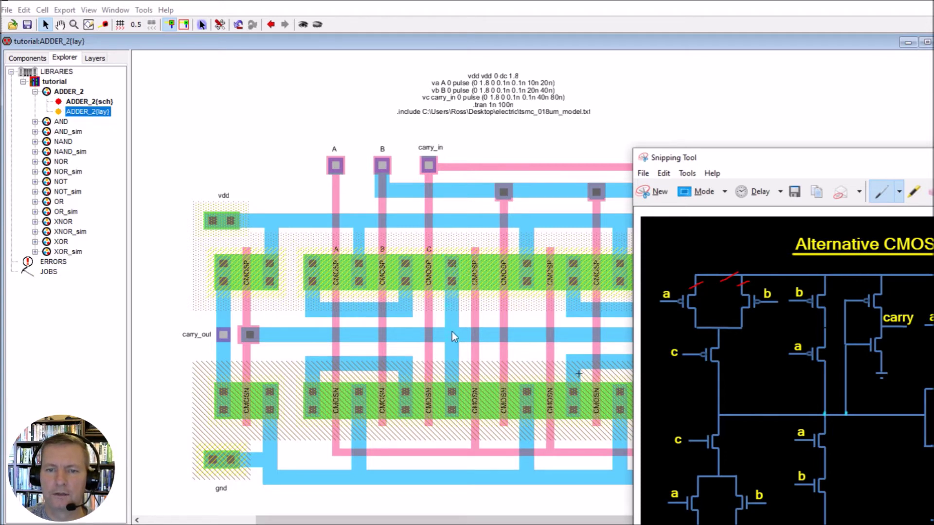
pyautogui.moveTo(778, 159); pyautogui.dragTo(364, 78)
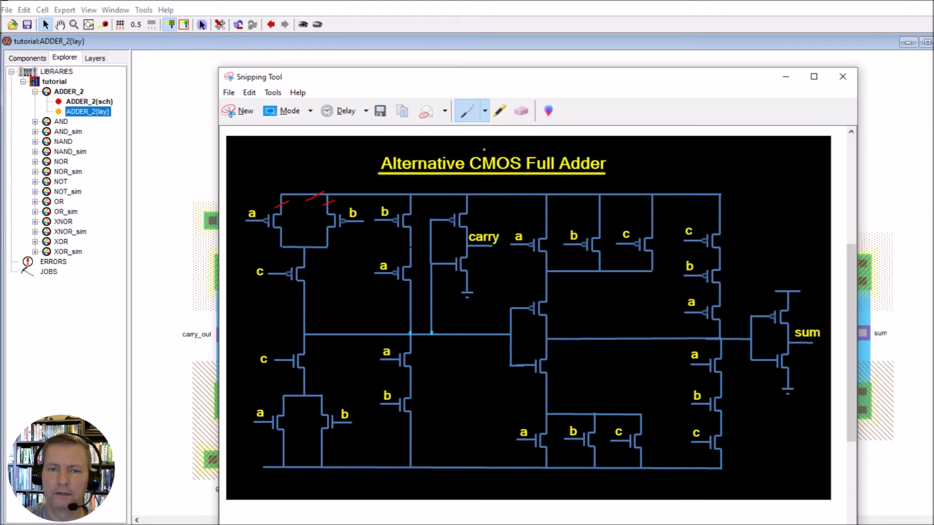
pyautogui.moveTo(476, 78); pyautogui.dragTo(933, 122)
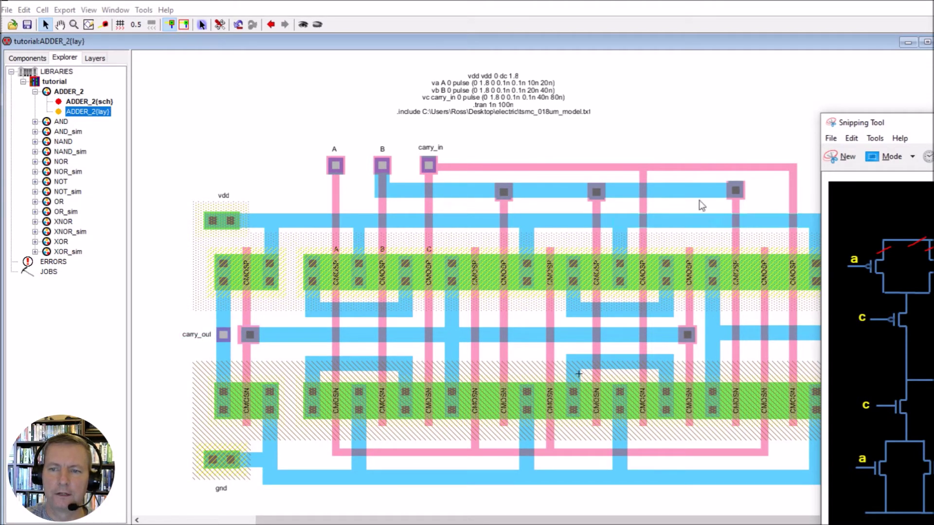
pyautogui.moveTo(900, 127); pyautogui.dragTo(384, 116)
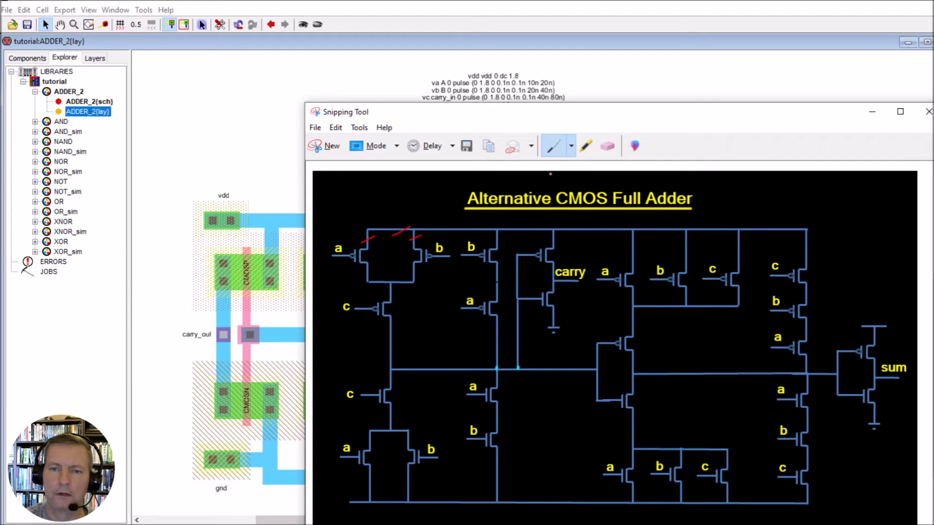
pyautogui.moveTo(544, 111); pyautogui.dragTo(628, 73)
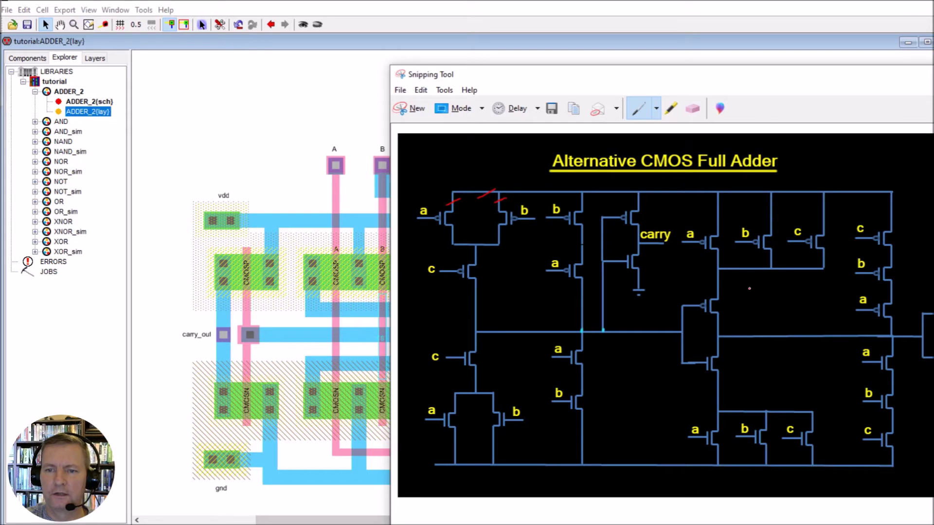
pyautogui.moveTo(600, 80); pyautogui.dragTo(835, 444)
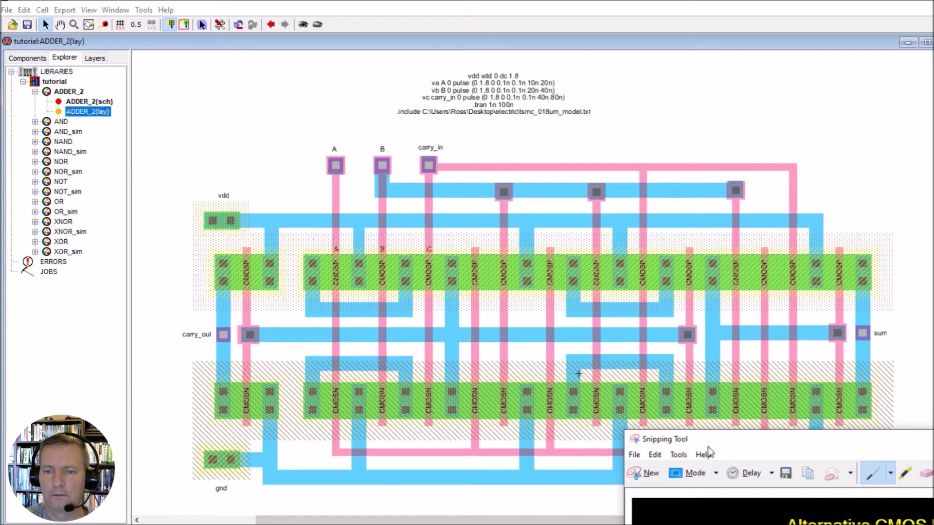
pyautogui.moveTo(719, 442); pyautogui.dragTo(413, 131)
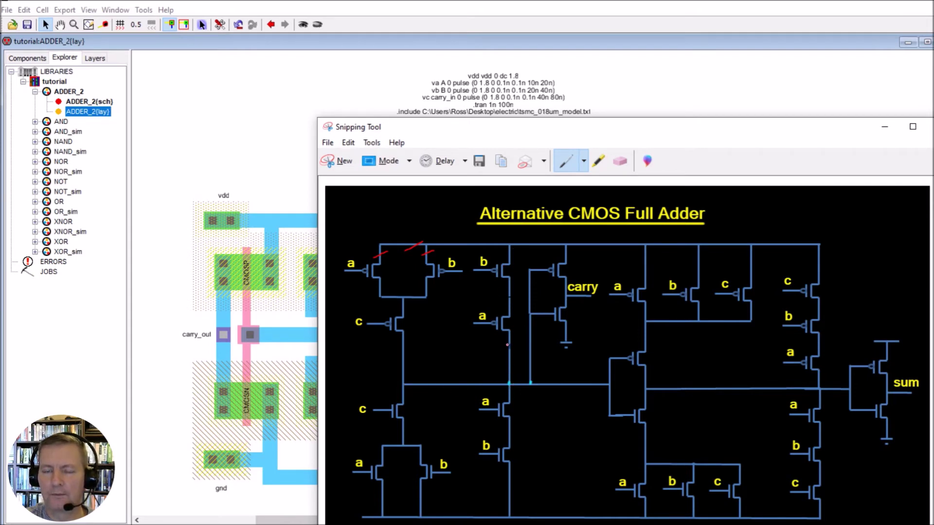
pyautogui.moveTo(508, 128); pyautogui.dragTo(734, 361)
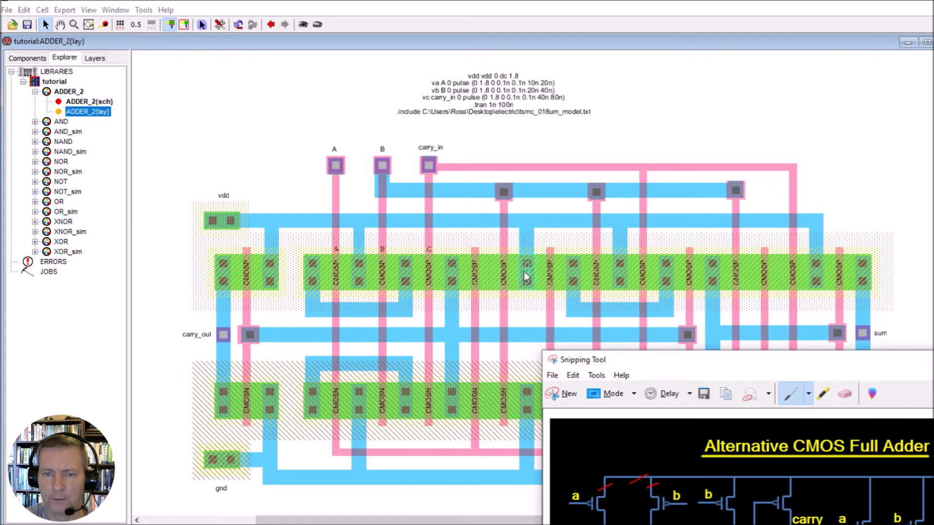
pyautogui.moveTo(643, 362); pyautogui.dragTo(328, 178)
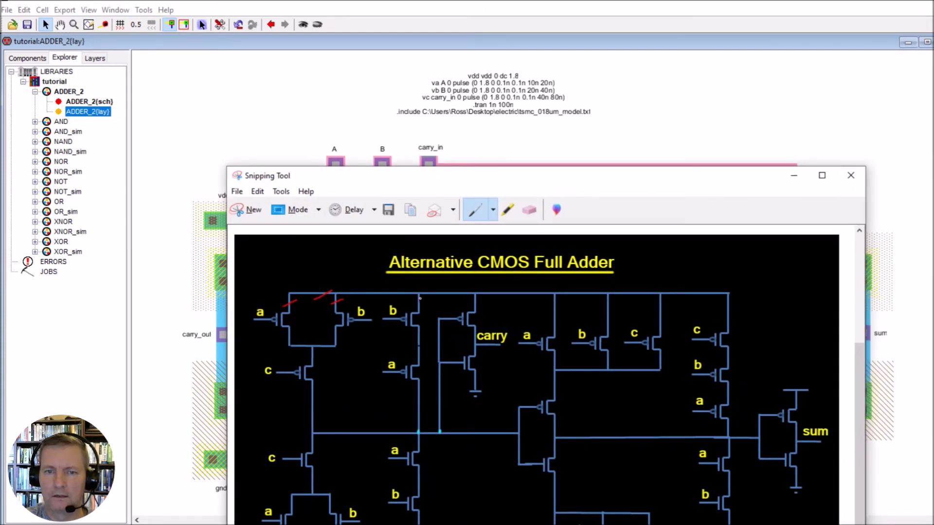
# Step: Examine the diagram's sum stage, from the parallel a, b, c transistors to the series c, b, a branch, against the layout and minimize the diagram
pyautogui.moveTo(429, 182); pyautogui.dragTo(419, 42)
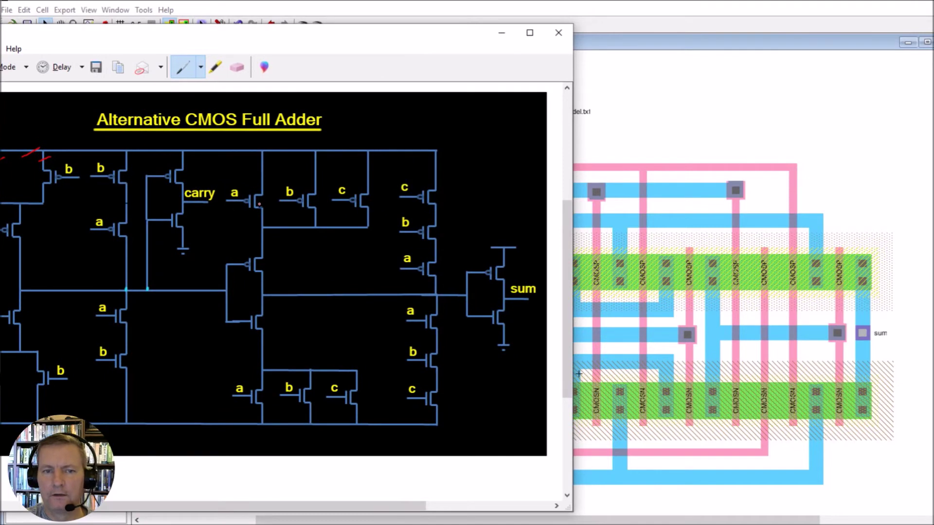
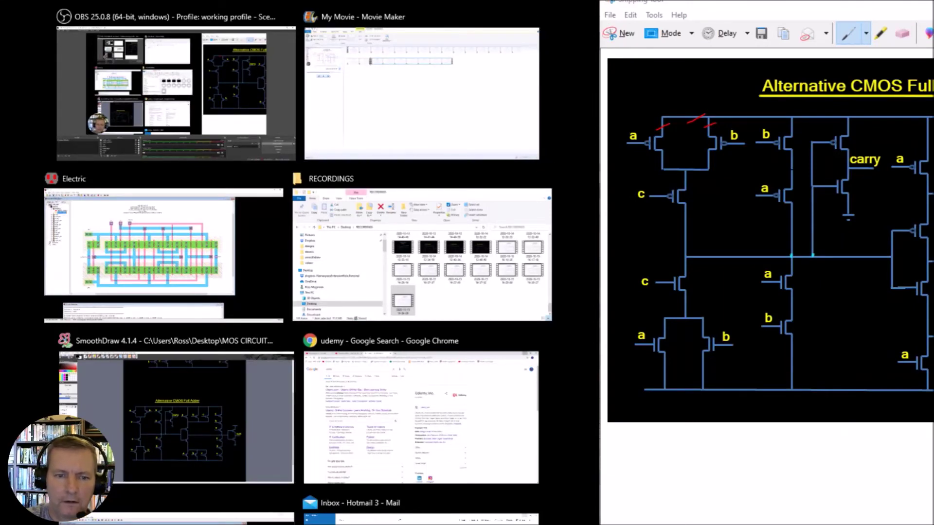
pyautogui.click(578, 374)
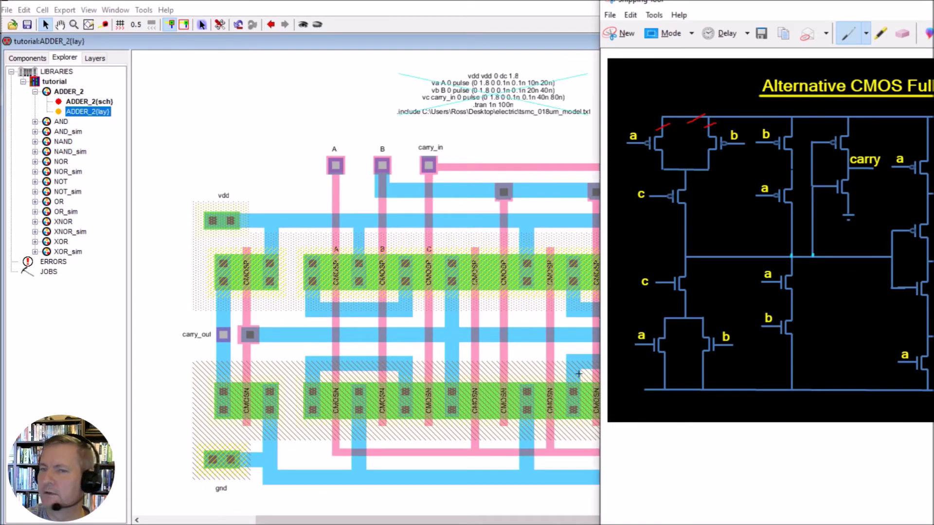
pyautogui.moveTo(821, 4); pyautogui.dragTo(552, 71)
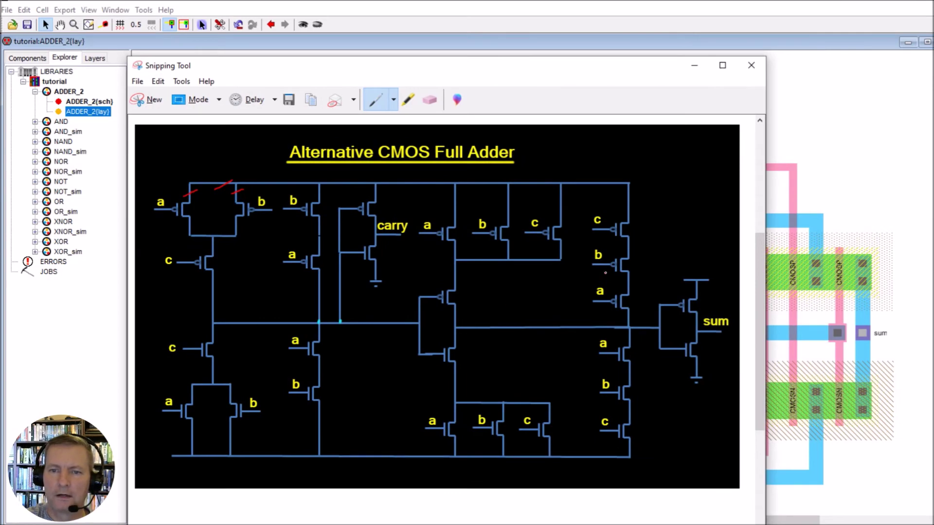
pyautogui.click(696, 66)
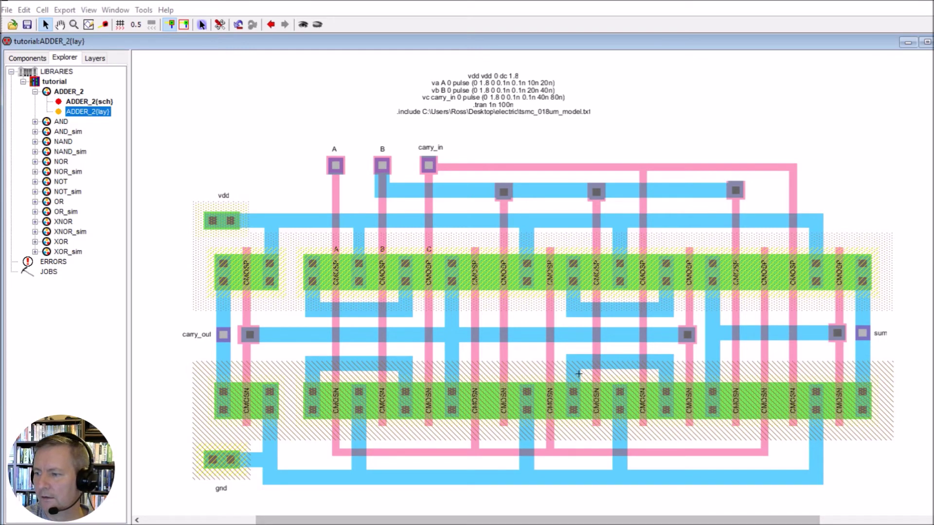
# Step: Recheck the reference diagram, inspect the layout's SPICE code, and open the ADDER_2 schematic for comparison
pyautogui.hotkey('alt', 'Tab')
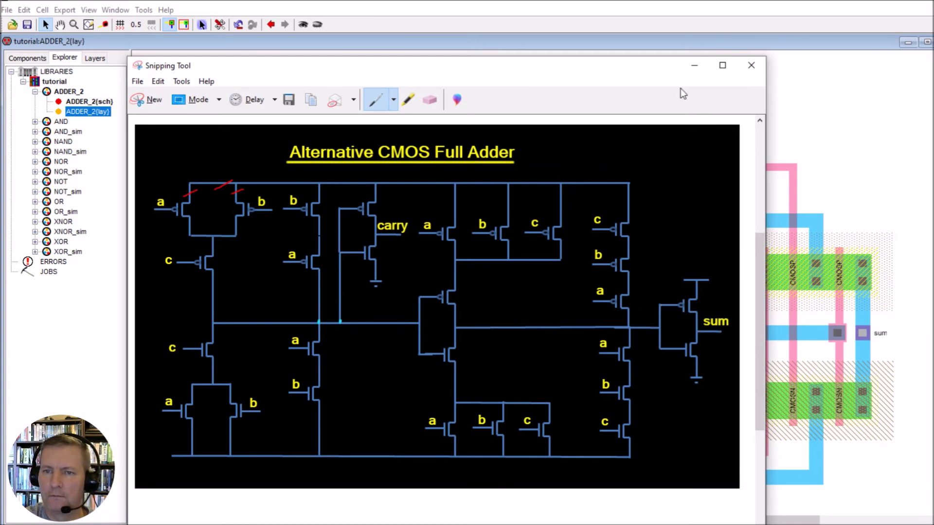
pyautogui.click(694, 63)
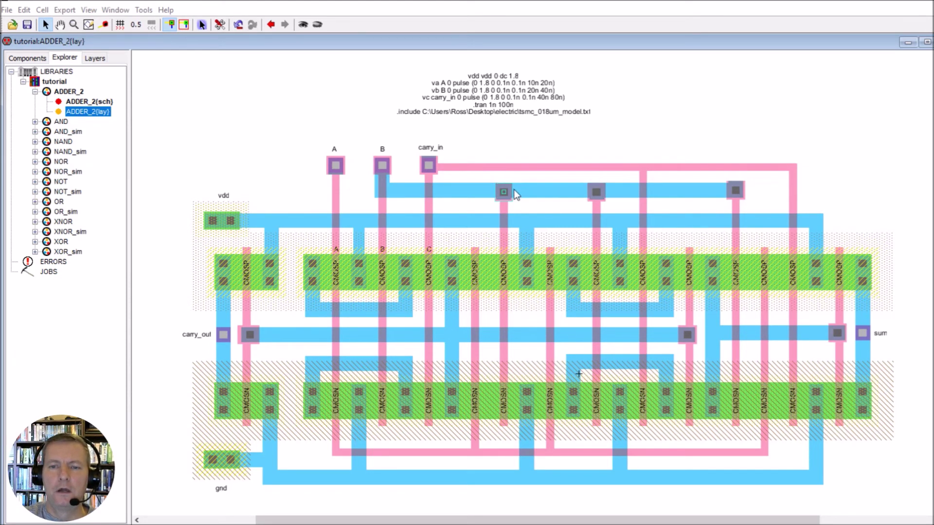
pyautogui.click(499, 93)
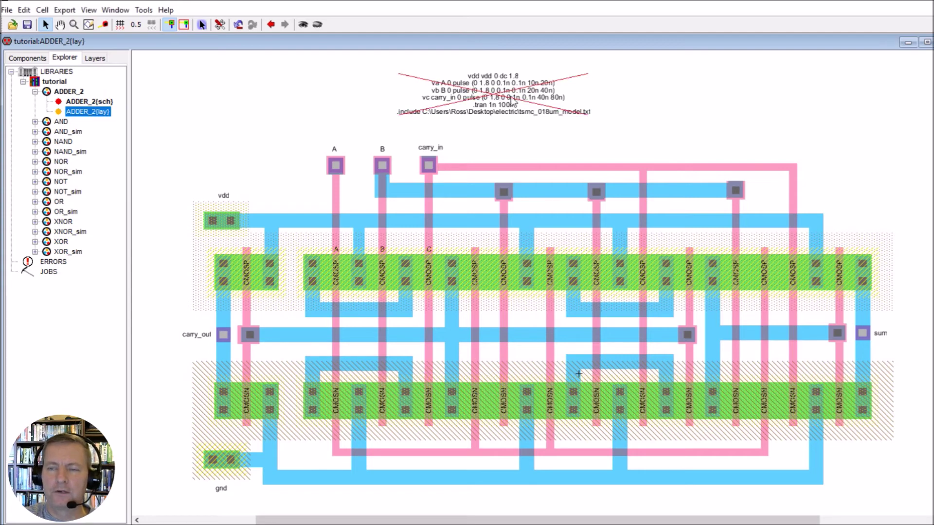
pyautogui.doubleClick(103, 103)
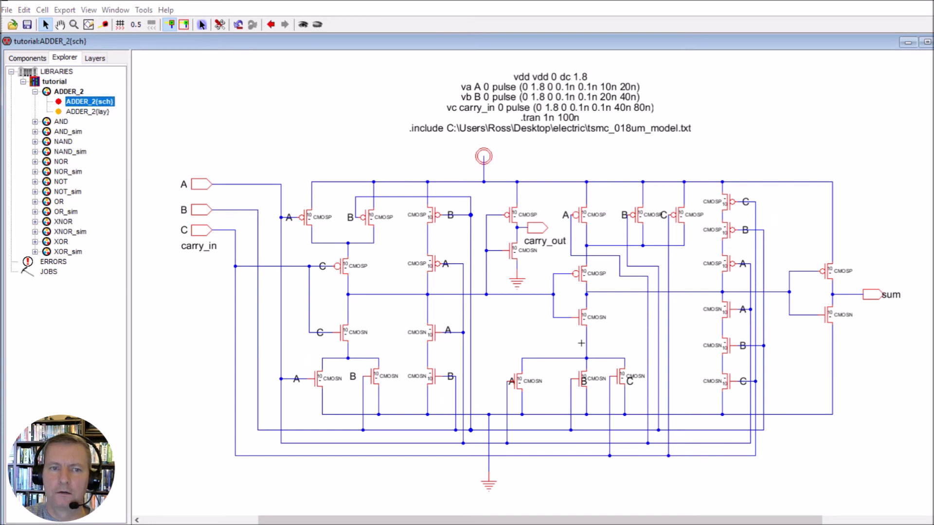
# Step: Reopen the ADDER_2 layout and write its Spice deck to simulate it in LTspice
pyautogui.doubleClick(92, 112)
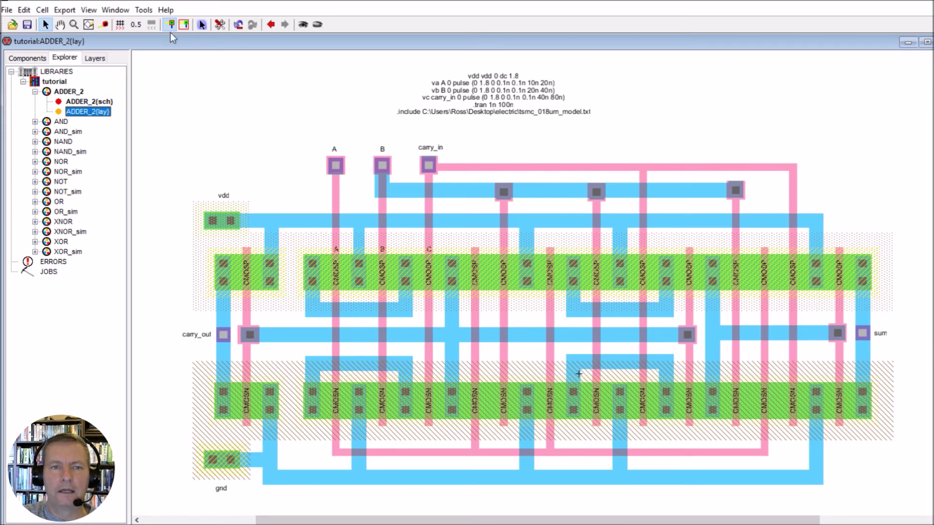
pyautogui.click(147, 10)
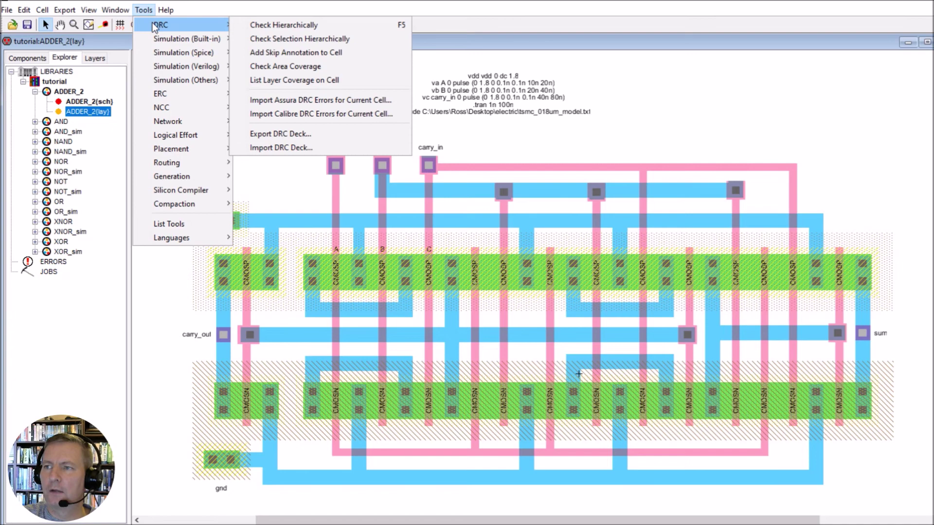
pyautogui.moveTo(160, 51)
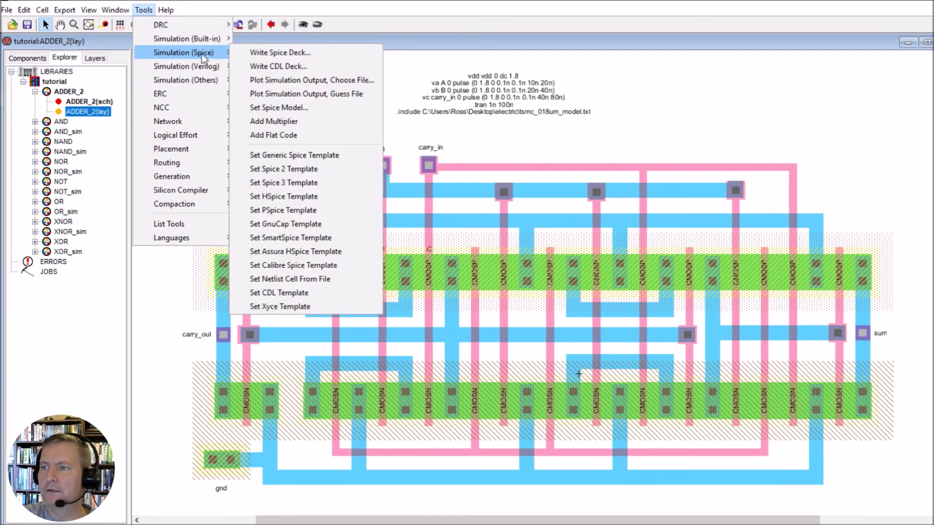
pyautogui.click(270, 54)
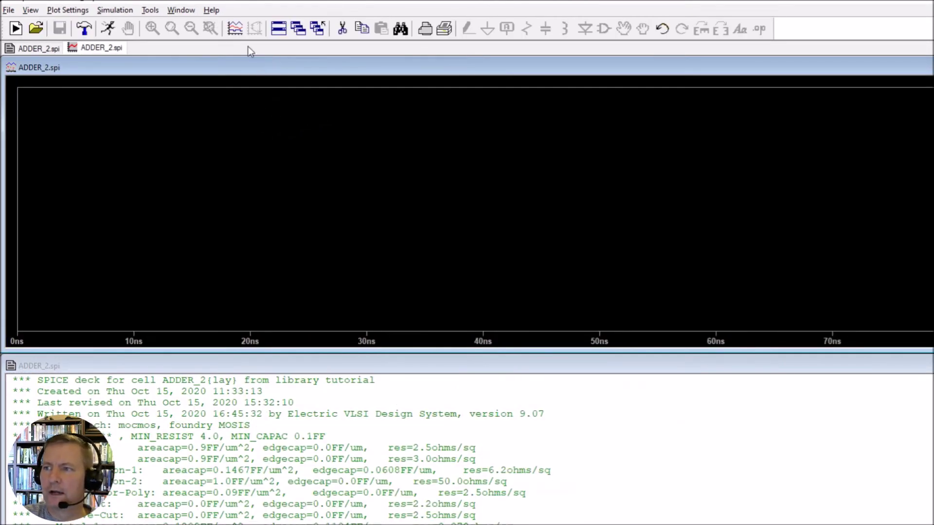
# Step: Plot the V(a), V(b), V(carry_in), V(carry_out) and V(sum) waveforms of the layout simulation
pyautogui.click(240, 32)
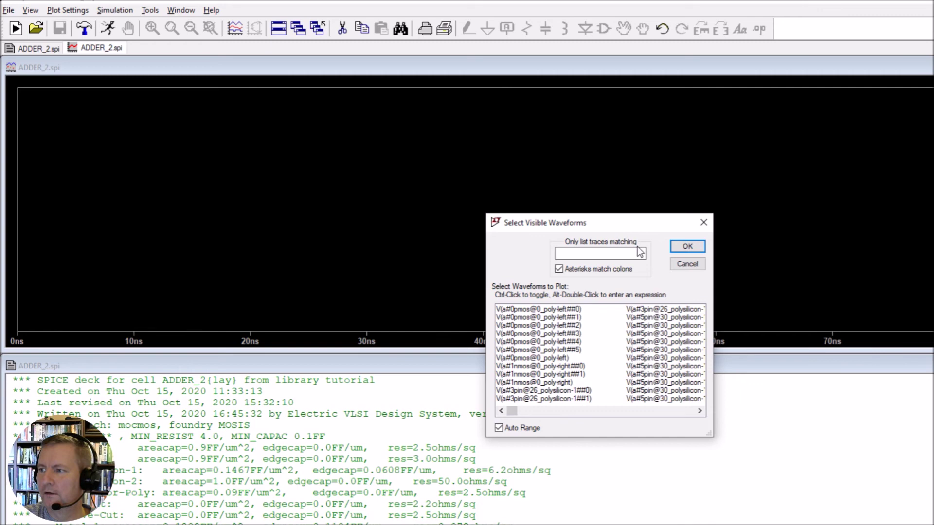
pyautogui.moveTo(710, 433); pyautogui.dragTo(933, 524)
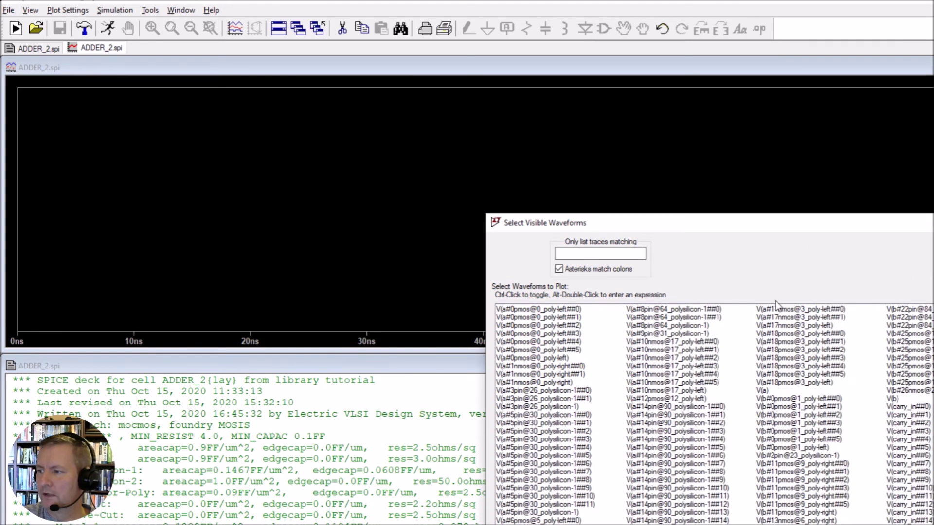
pyautogui.moveTo(710, 224); pyautogui.dragTo(419, 101)
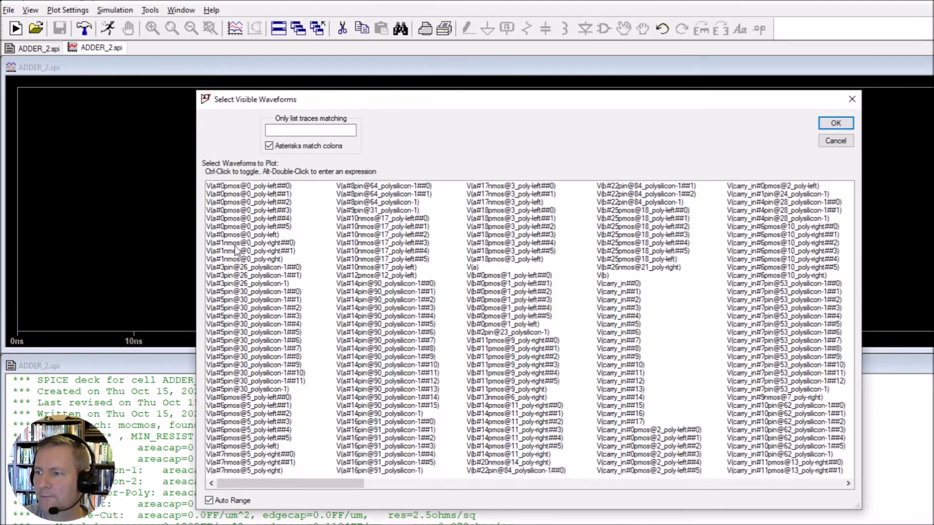
pyautogui.click(471, 268)
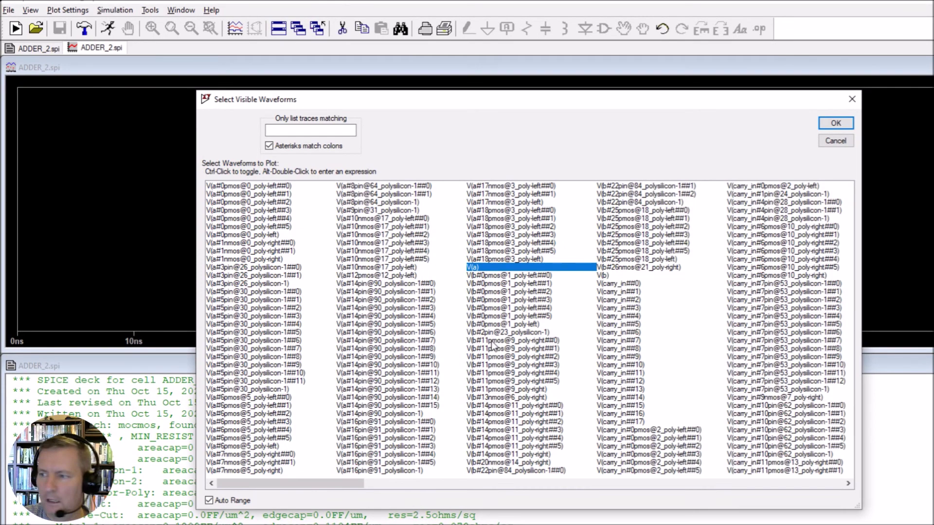
pyautogui.keyDown('ctrl'); pyautogui.click(602, 276); pyautogui.keyUp('ctrl')
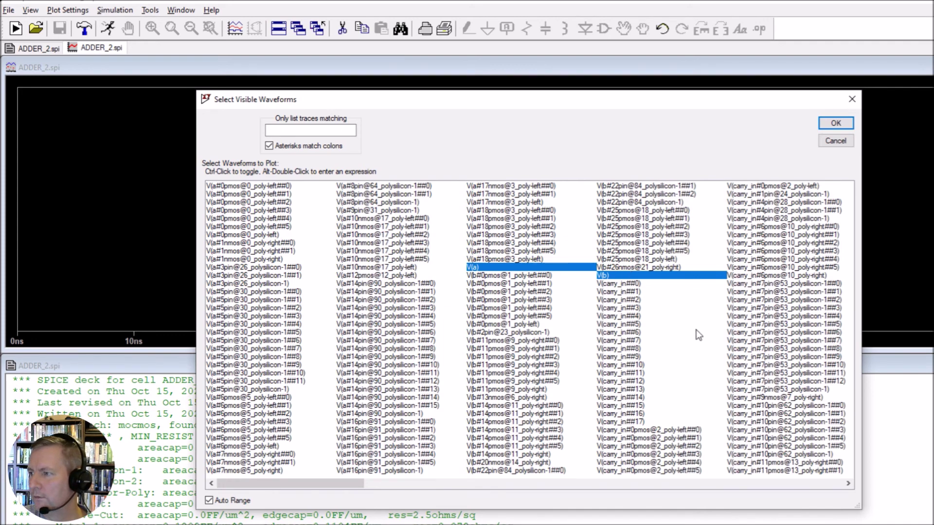
pyautogui.moveTo(295, 483); pyautogui.dragTo(422, 498)
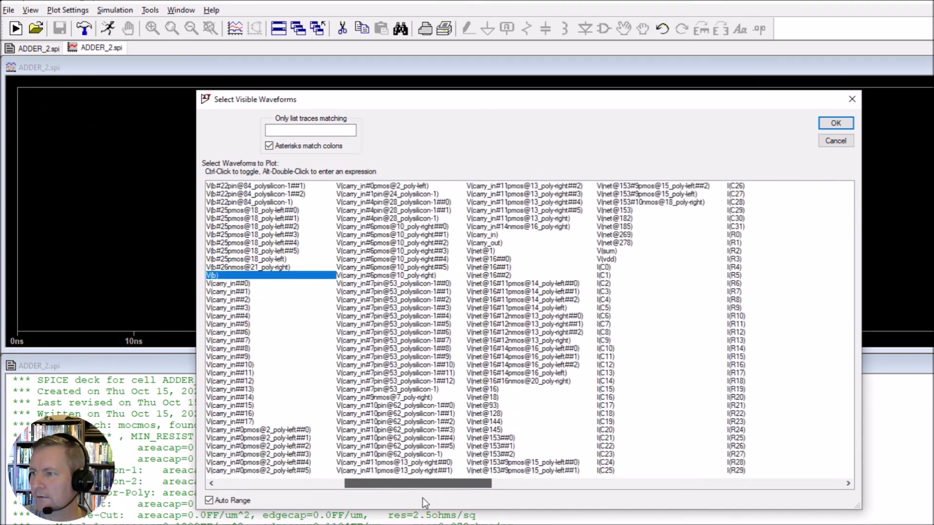
pyautogui.keyDown('ctrl'); pyautogui.click(609, 252); pyautogui.keyUp('ctrl')
pyautogui.keyDown('ctrl'); pyautogui.click(483, 236); pyautogui.keyUp('ctrl')
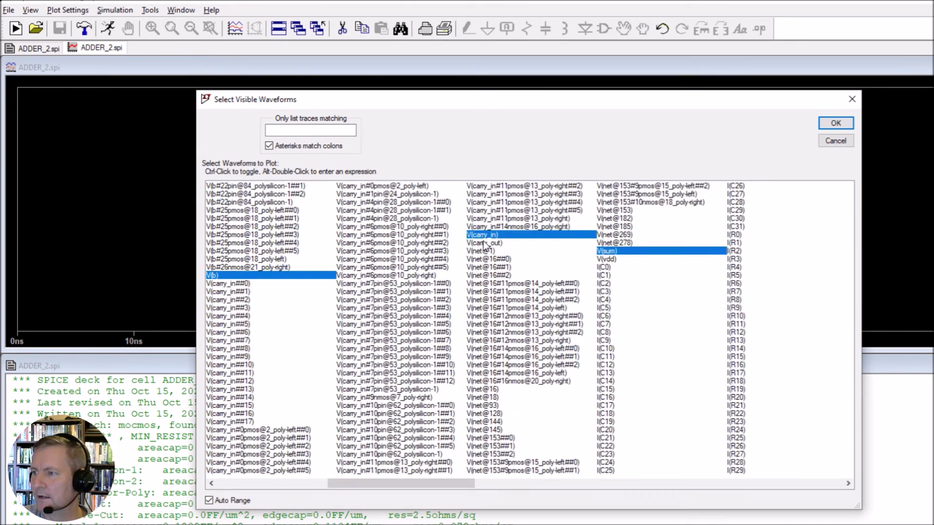
pyautogui.keyDown('ctrl'); pyautogui.click(484, 243); pyautogui.keyUp('ctrl')
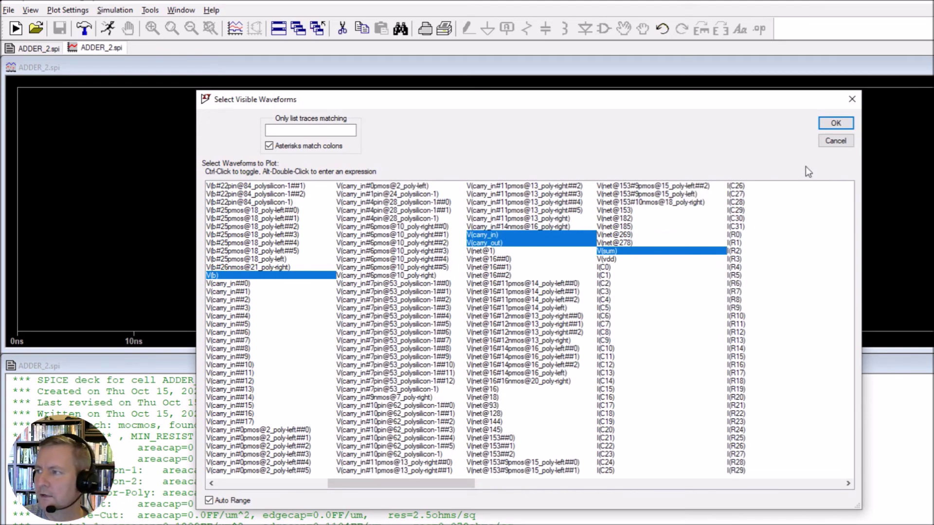
pyautogui.click(831, 124)
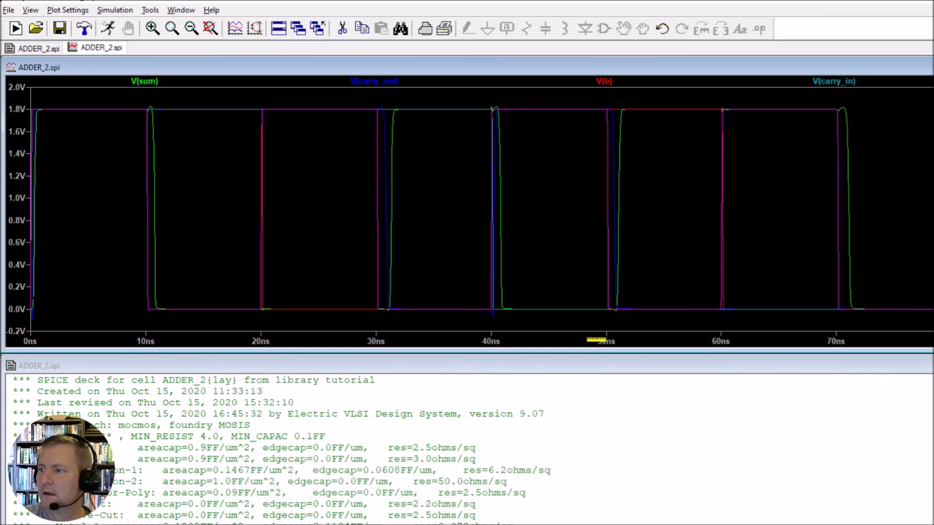
# Step: Add four empty plot panes above the combined waveform plot
pyautogui.rightClick(570, 251)
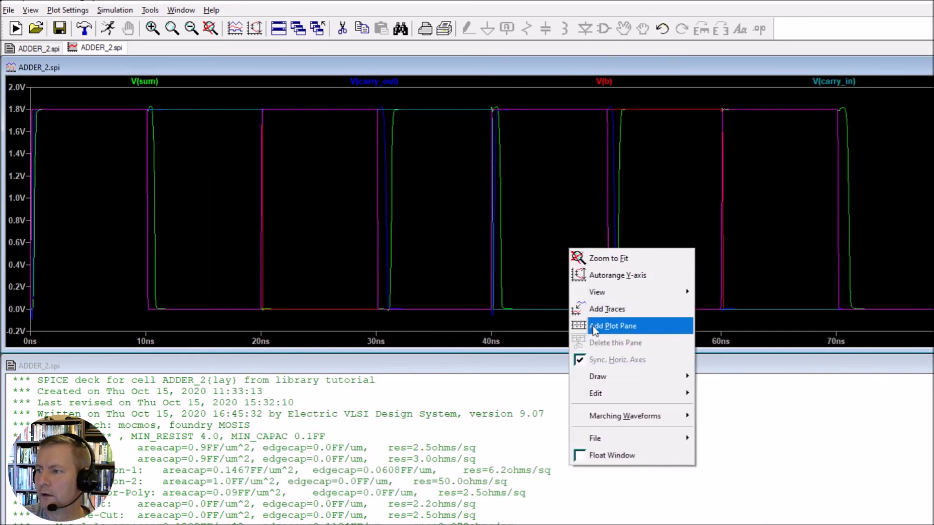
pyautogui.click(598, 326)
pyautogui.rightClick(557, 283)
pyautogui.click(591, 356)
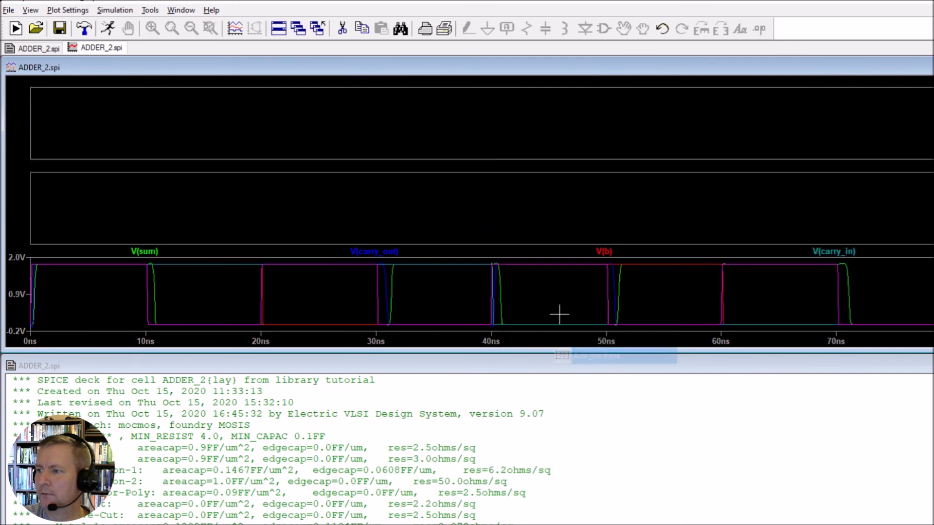
pyautogui.rightClick(552, 294)
pyautogui.click(581, 368)
pyautogui.rightClick(546, 301)
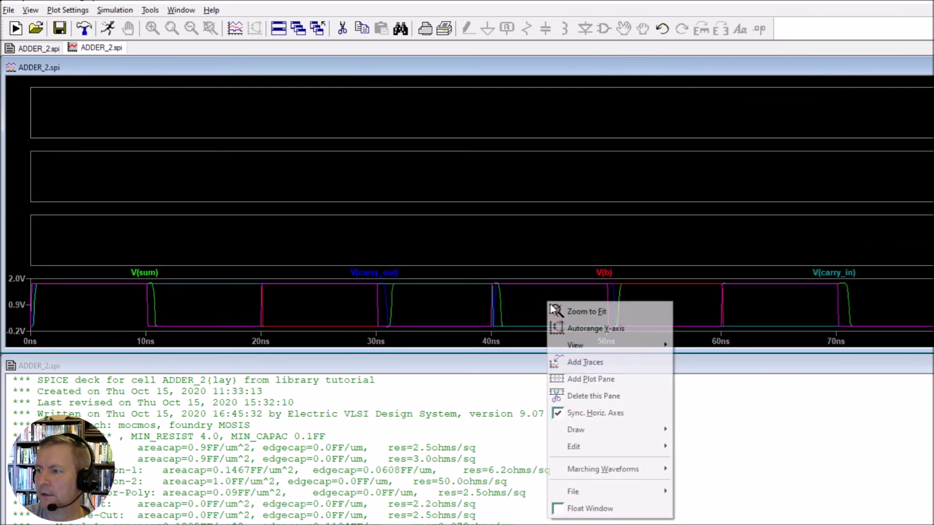
pyautogui.click(576, 378)
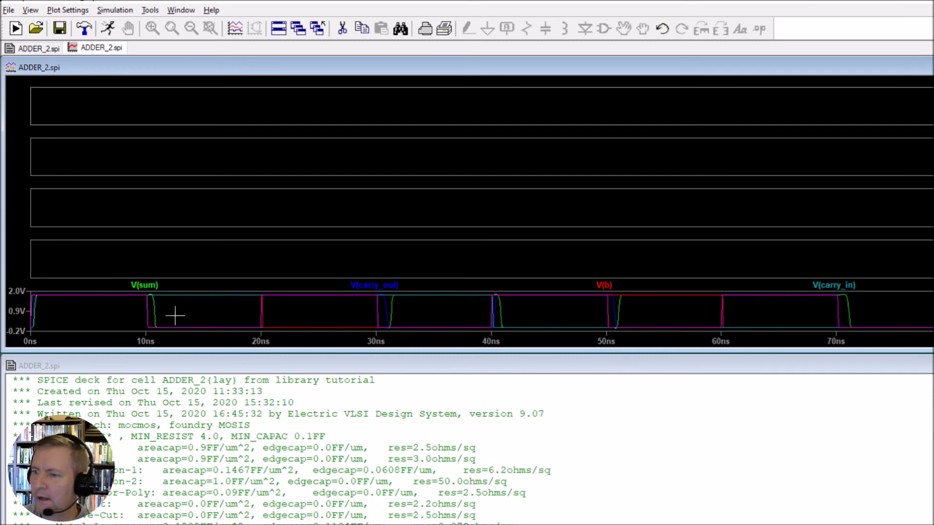
# Step: Move V(carry_in), V(b), V(a) and V(carry_out) in that order into the four empty panes, leaving V(sum) in the lowest one
pyautogui.moveTo(832, 287); pyautogui.dragTo(769, 121)
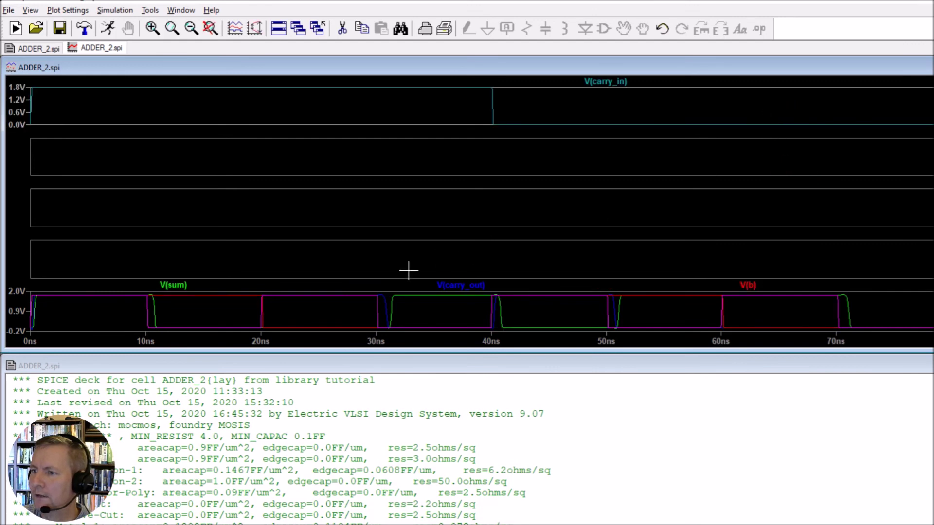
pyautogui.moveTo(753, 286); pyautogui.dragTo(721, 155)
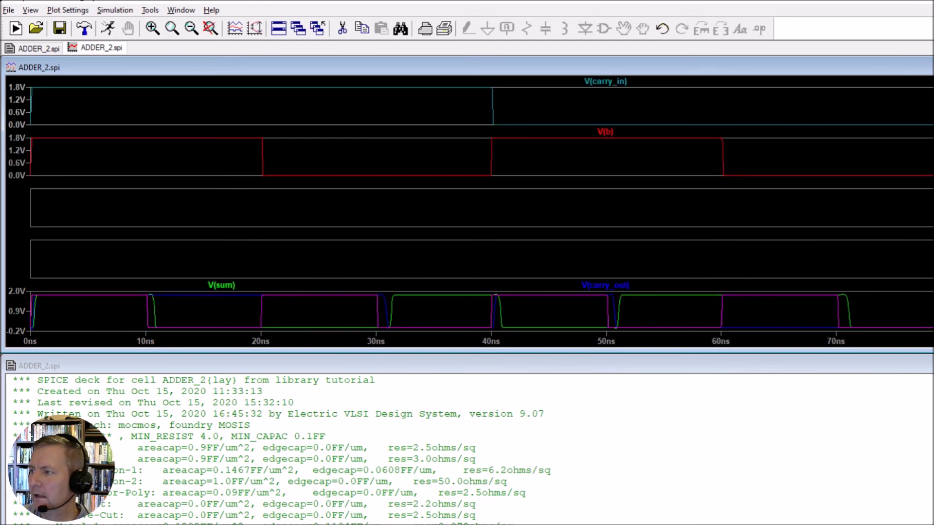
pyautogui.moveTo(914, 286); pyautogui.dragTo(859, 244)
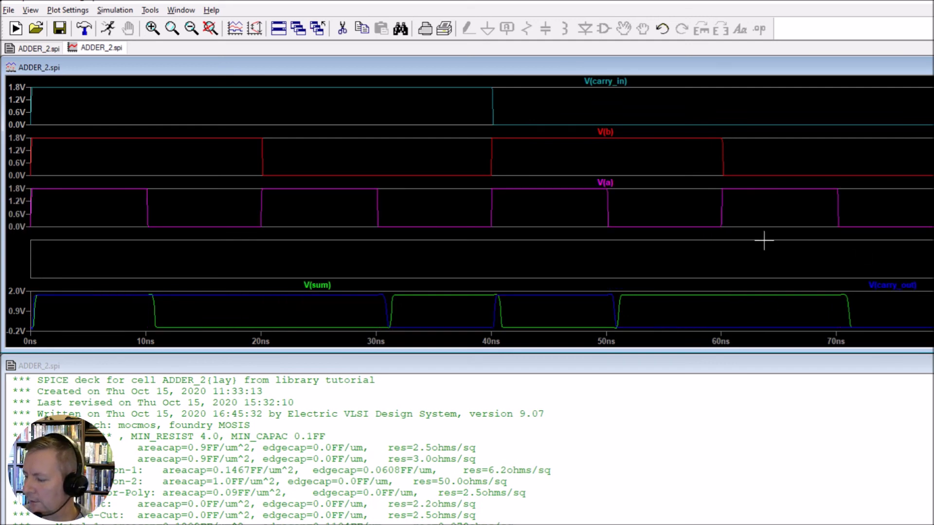
pyautogui.moveTo(898, 290); pyautogui.dragTo(883, 265)
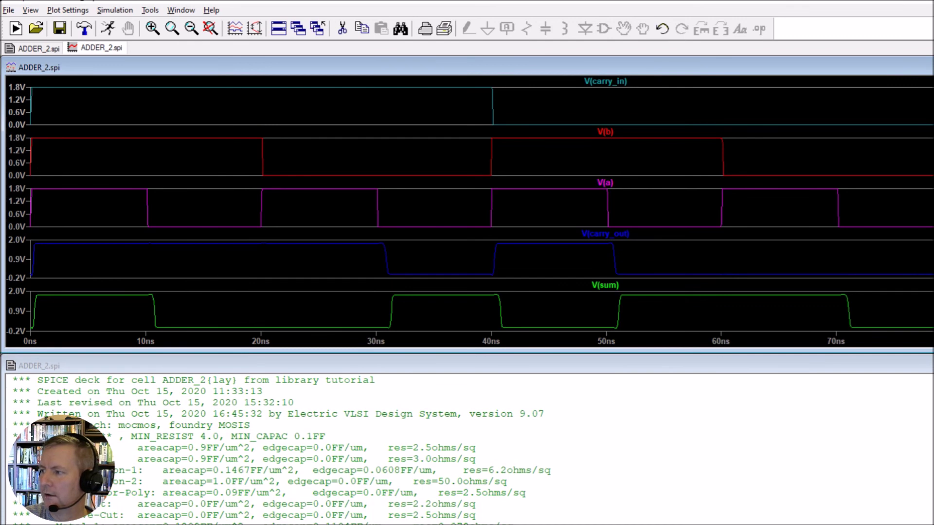
# Step: Close the waveform plot and quit LTspice to return to the ADDER_2 layout in Electric
pyautogui.hotkey('ctrl', 'r')
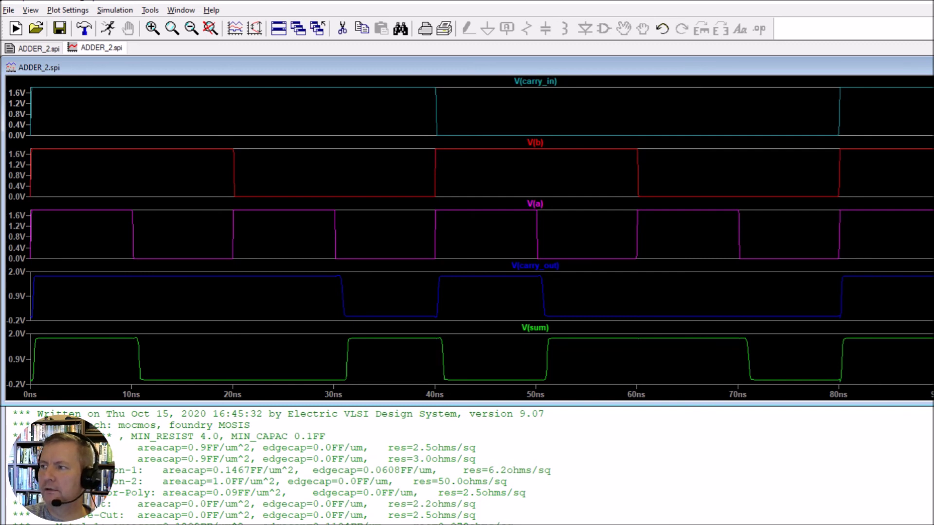
pyautogui.hotkey('ctrl', 'F4')
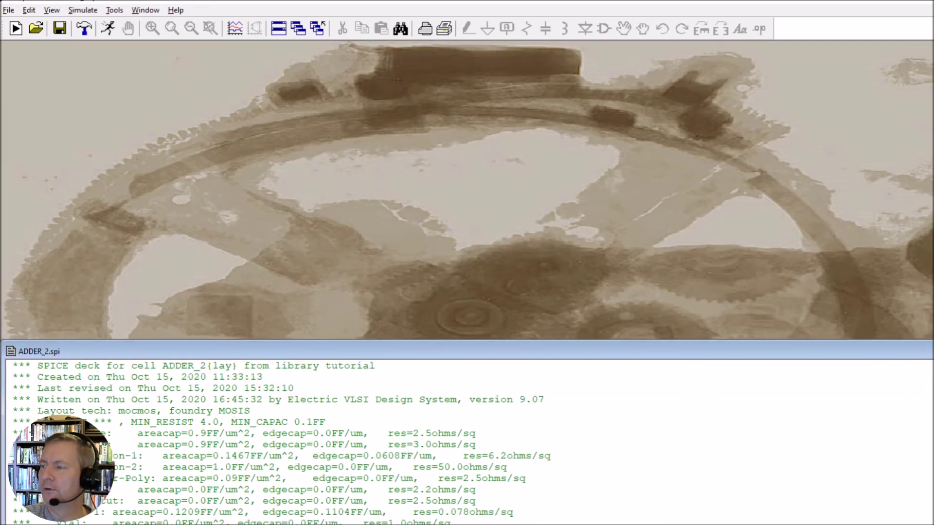
pyautogui.hotkey('alt', 'F4')
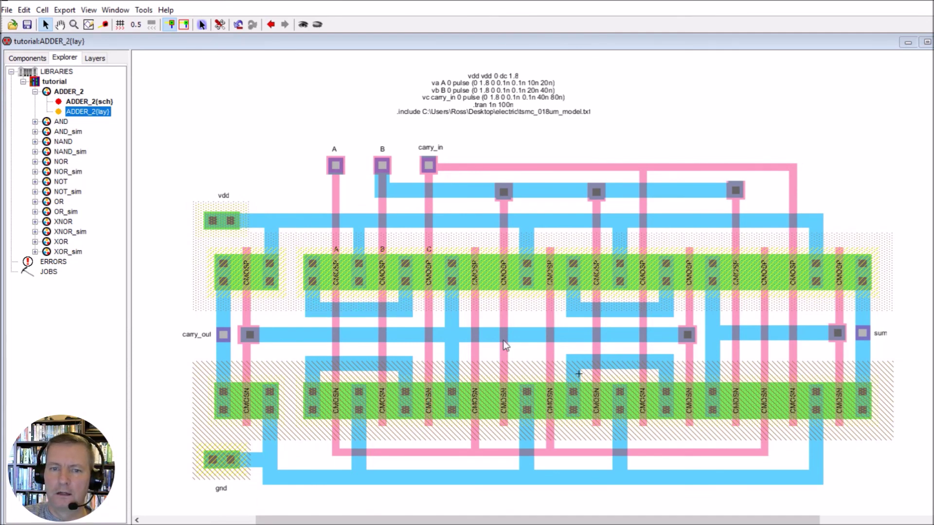